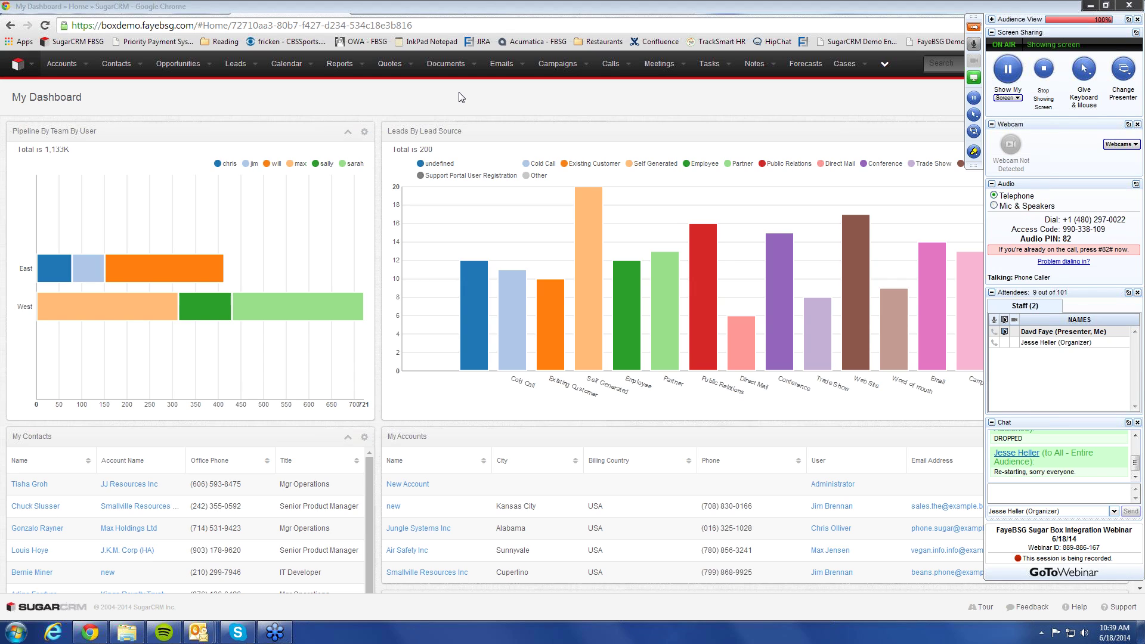
# Look through the Accounts folder in Box and return to the SugarCRM Box Demo Data folder.
pyautogui.click(974, 28)
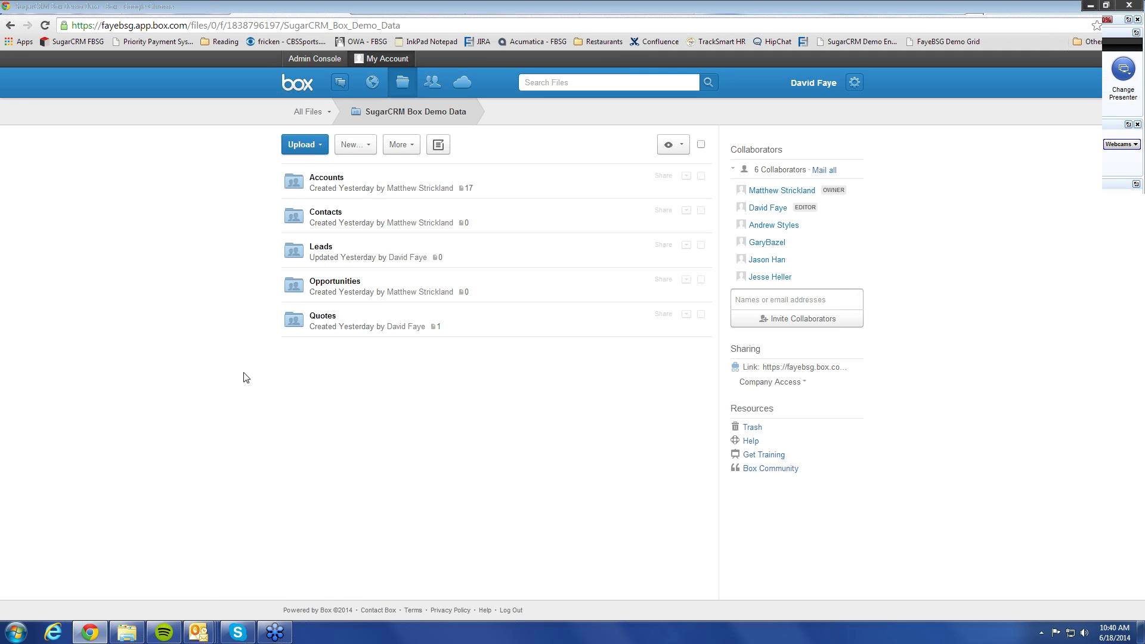
pyautogui.click(328, 179)
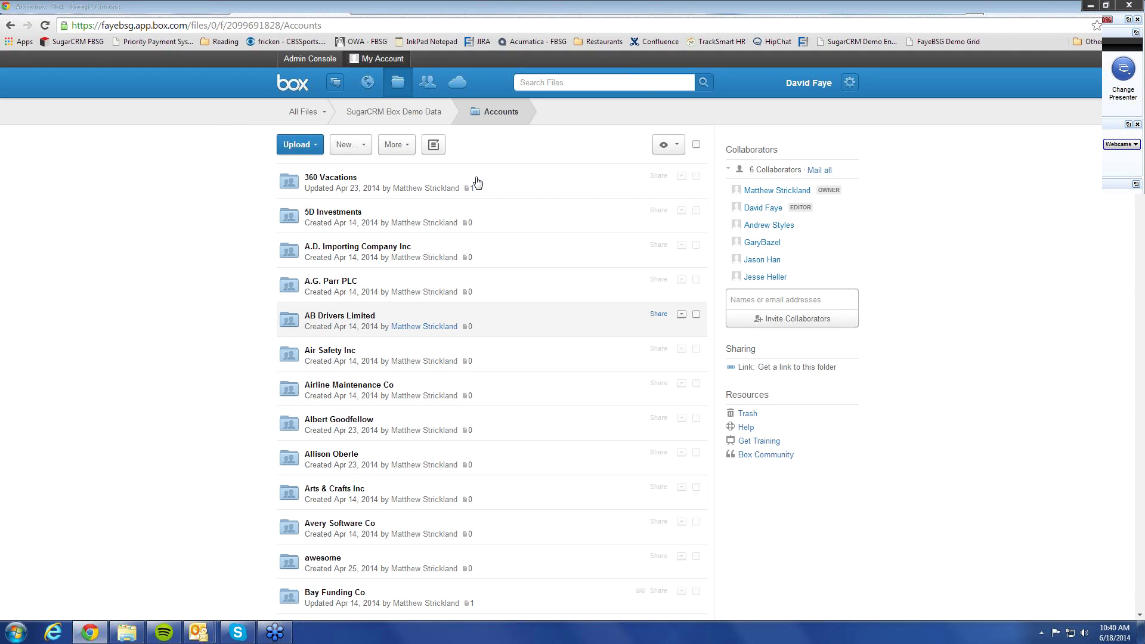
pyautogui.click(498, 114)
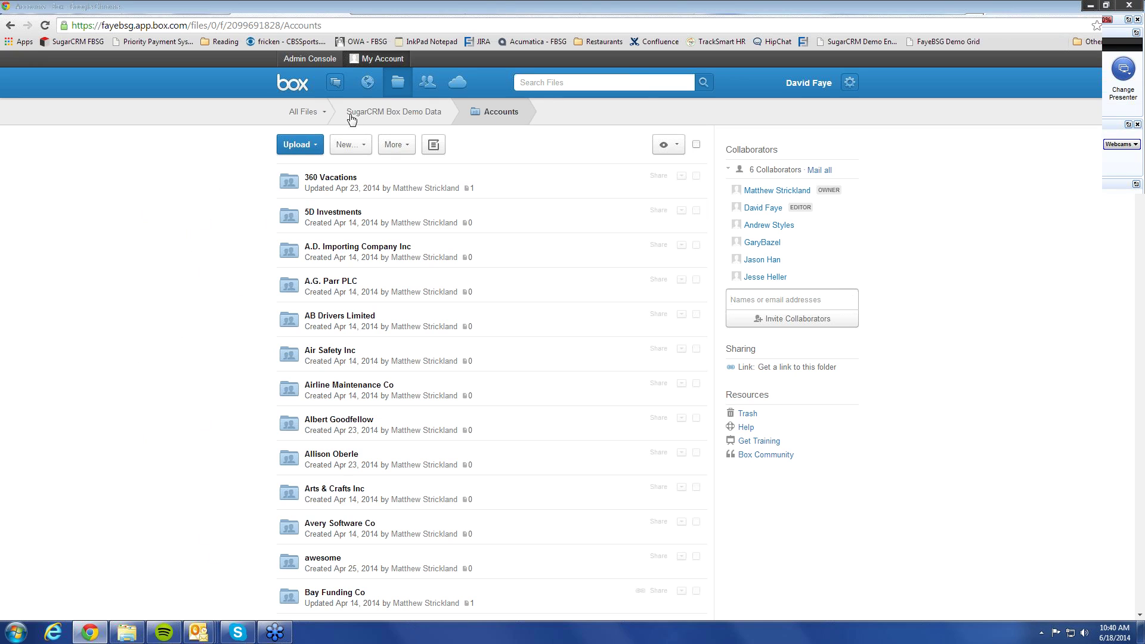
pyautogui.click(381, 114)
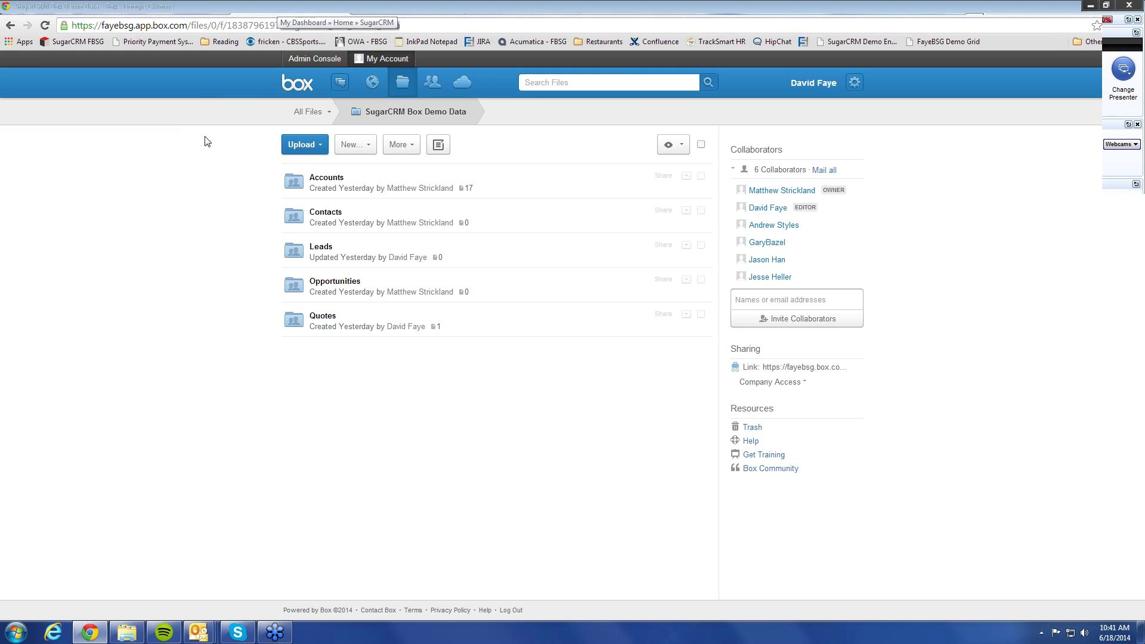
# Switch to SugarCRM and open the SugarBox Settings from the Administration page.
pyautogui.click(274, 11)
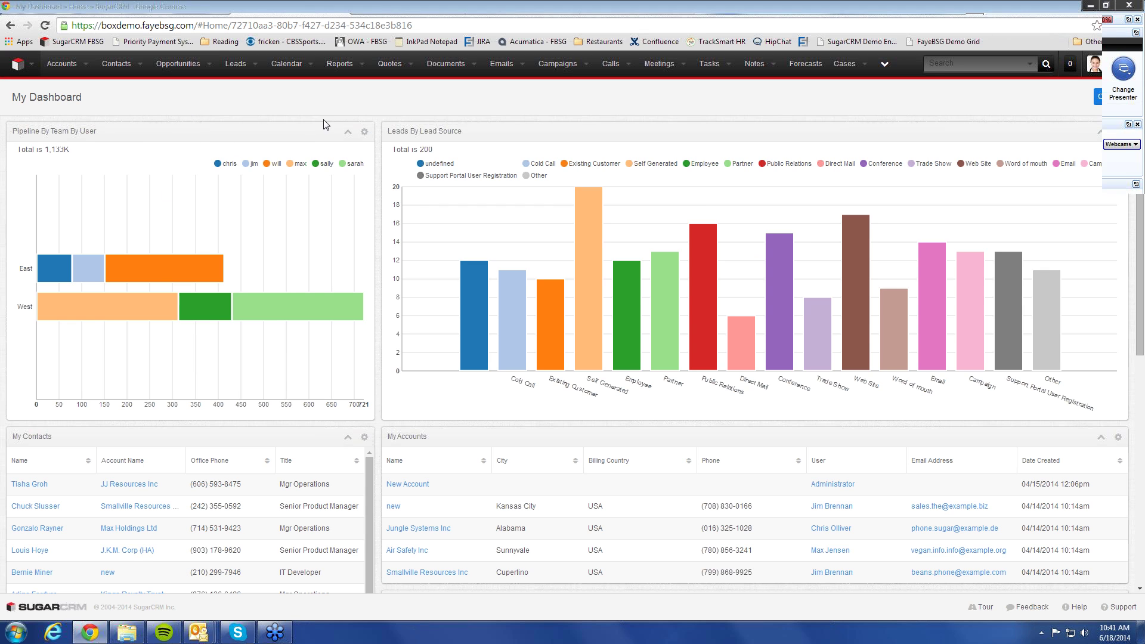
pyautogui.click(402, 6)
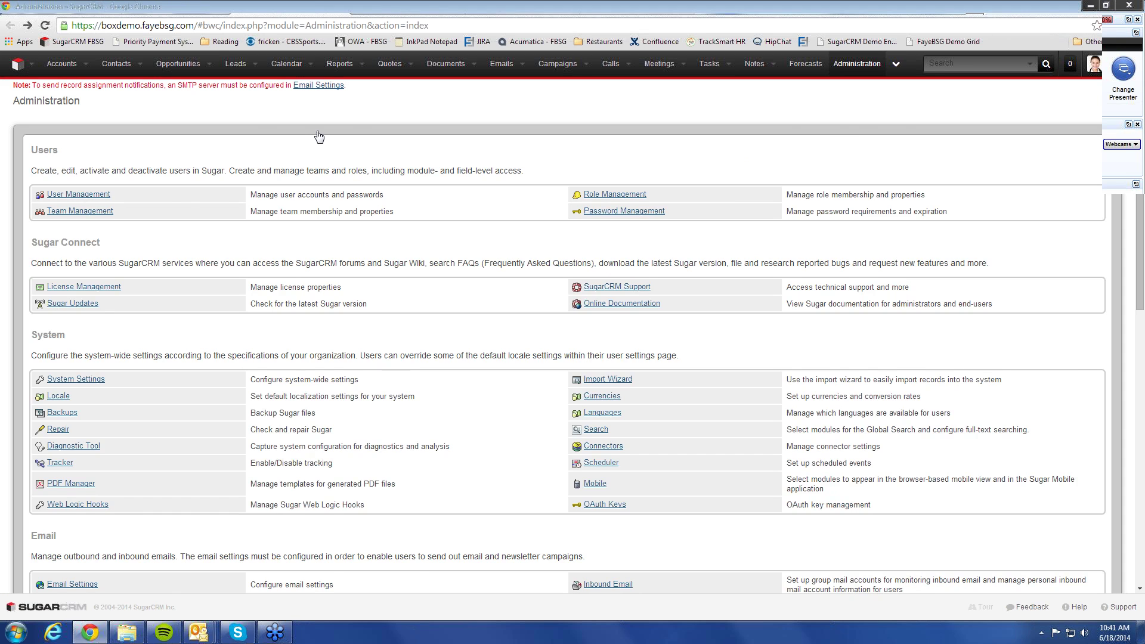
pyautogui.scroll(-1, 429, 251)
pyautogui.scroll(-9, 429, 250)
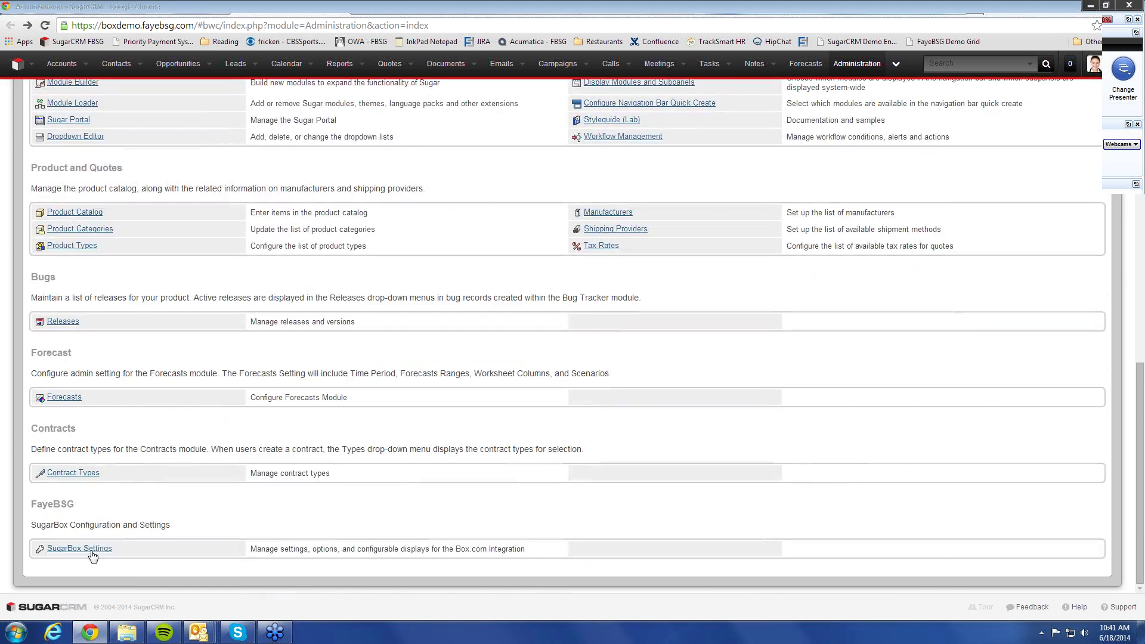
pyautogui.click(91, 548)
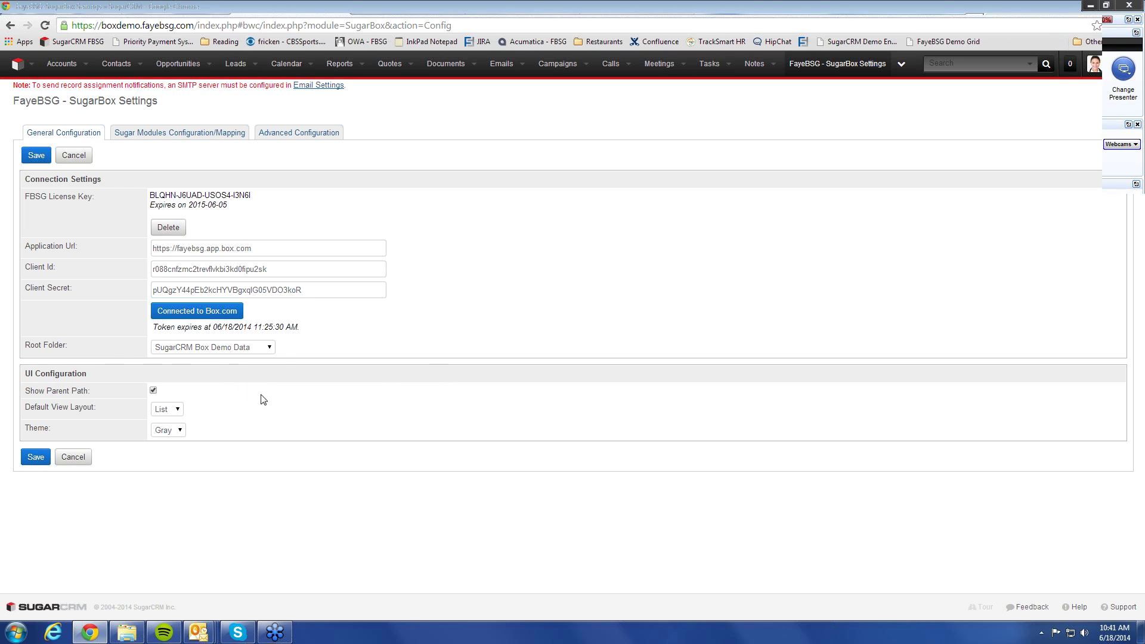
# Review the Root Folder choices in the connection settings, keeping SugarCRM Box Demo Data selected.
pyautogui.click(270, 350)
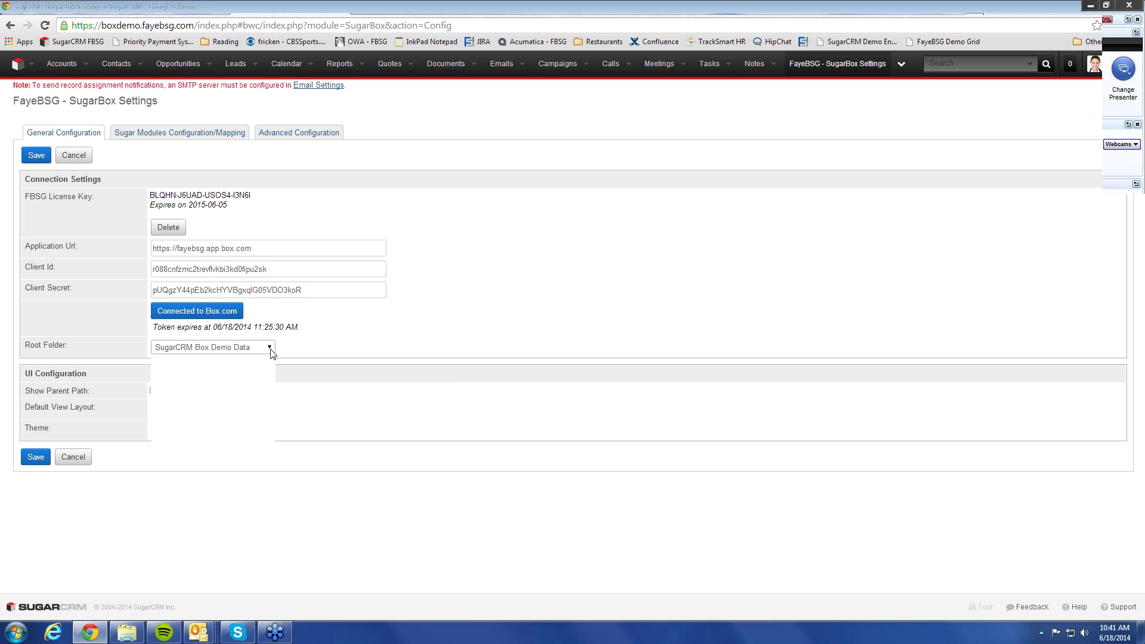
pyautogui.click(251, 438)
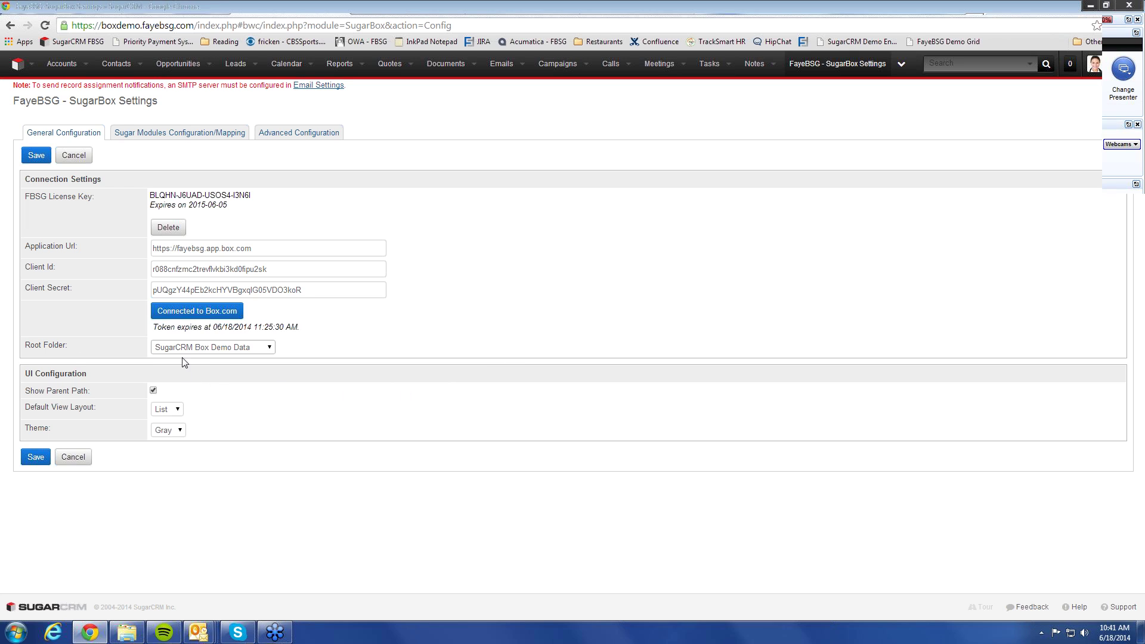
pyautogui.click(270, 348)
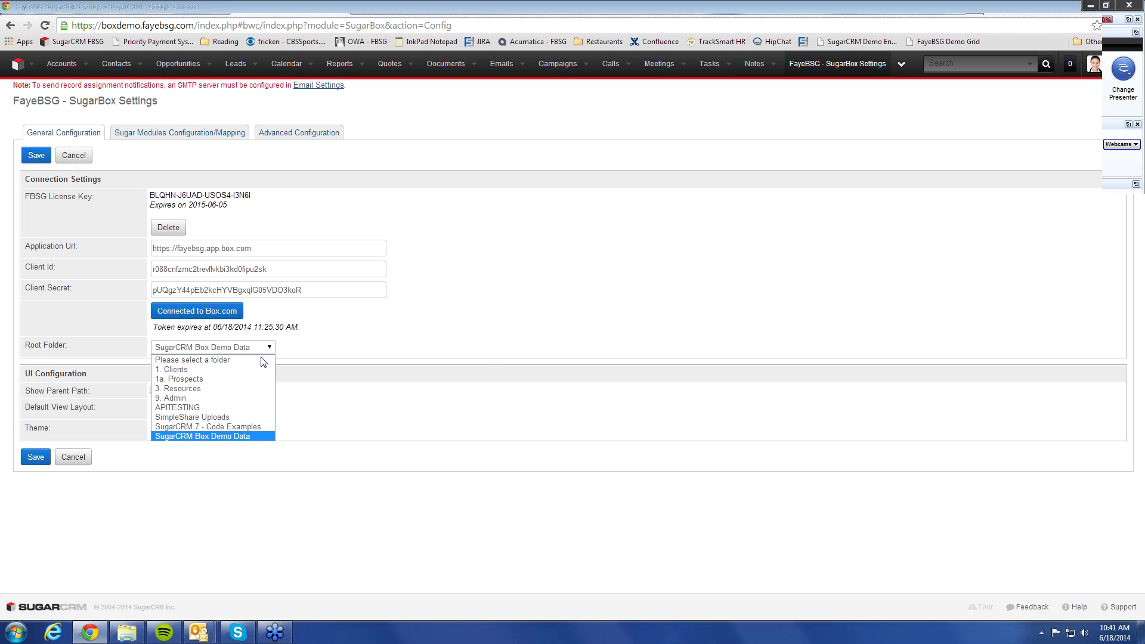
pyautogui.click(250, 439)
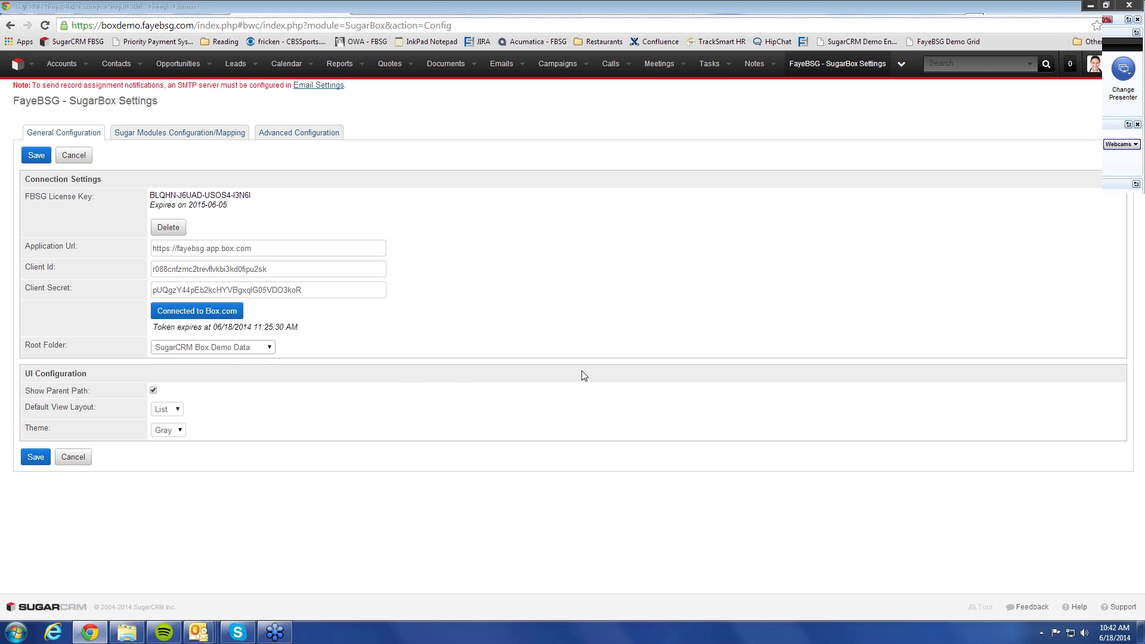
# Check the SugarCRM Box Demo Data folder in Box and open SugarCRM's Sugar Modules Configuration/Mapping settings.
pyautogui.hotkey('alt', 'Tab')
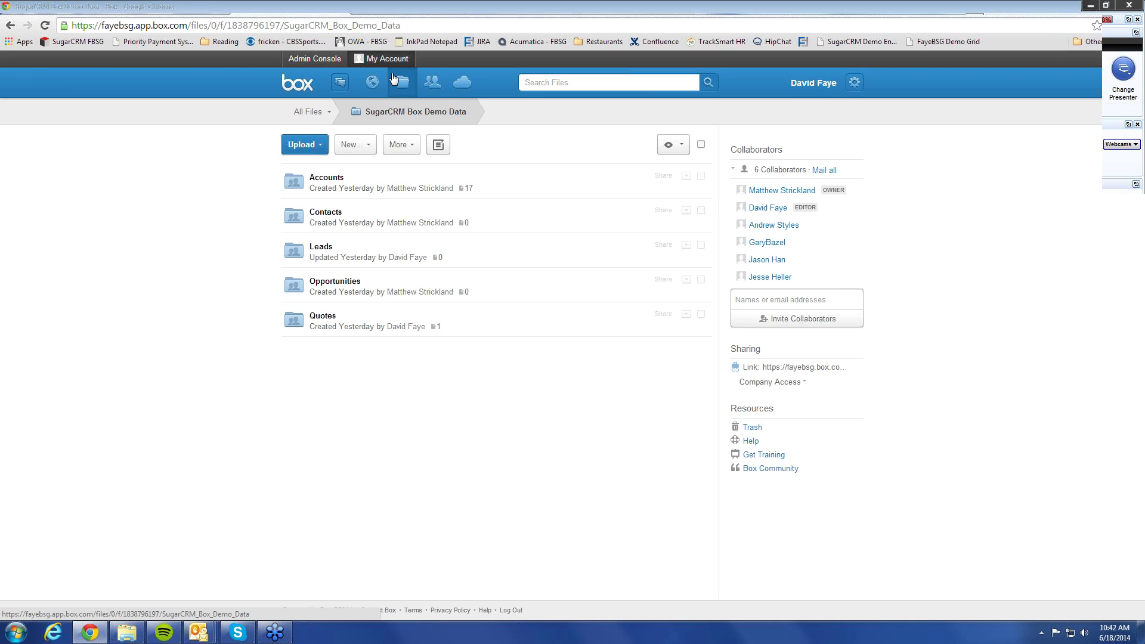
pyautogui.hotkey('alt', 'Tab')
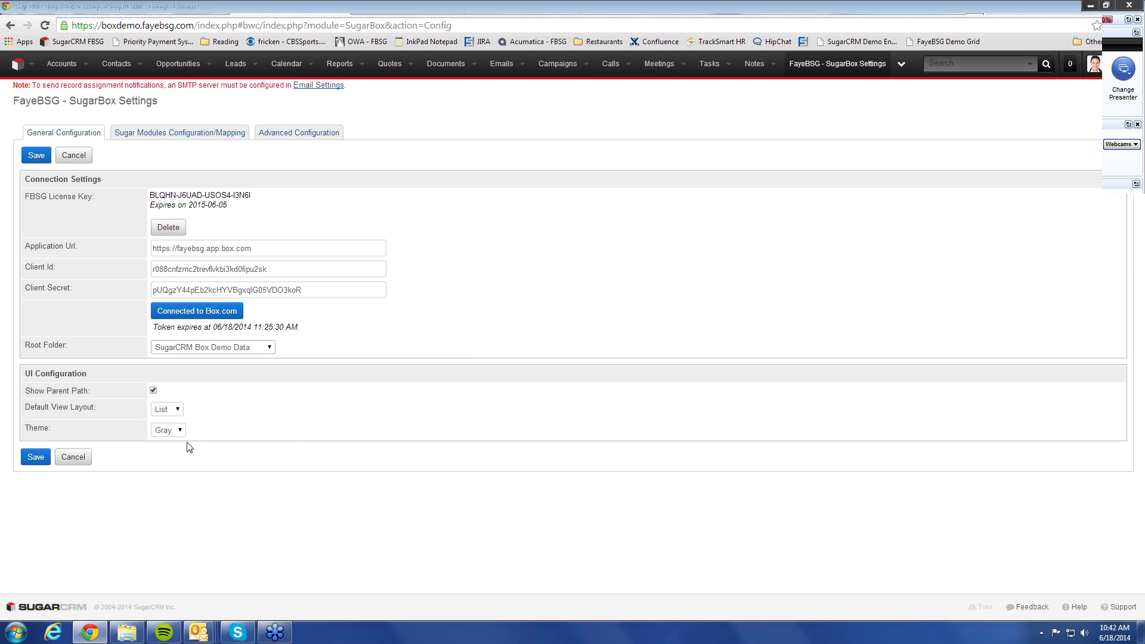
pyautogui.click(213, 134)
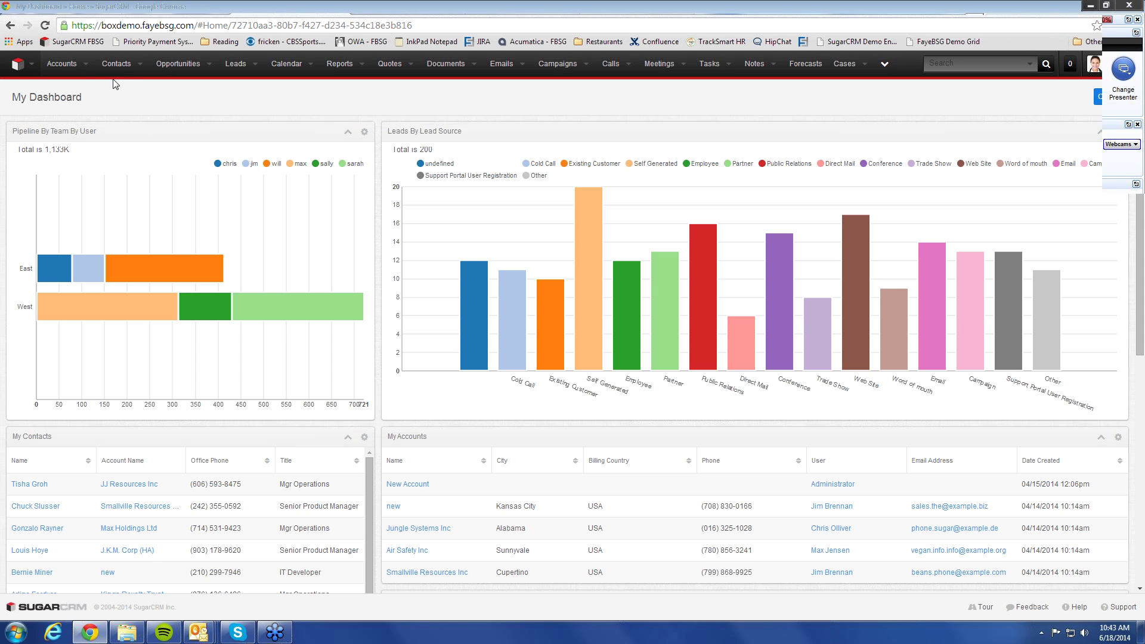
# Open the recently viewed Jungle Systems Inc account and unlock its Box.com dashlet by moving the cloud into position.
pyautogui.click(86, 64)
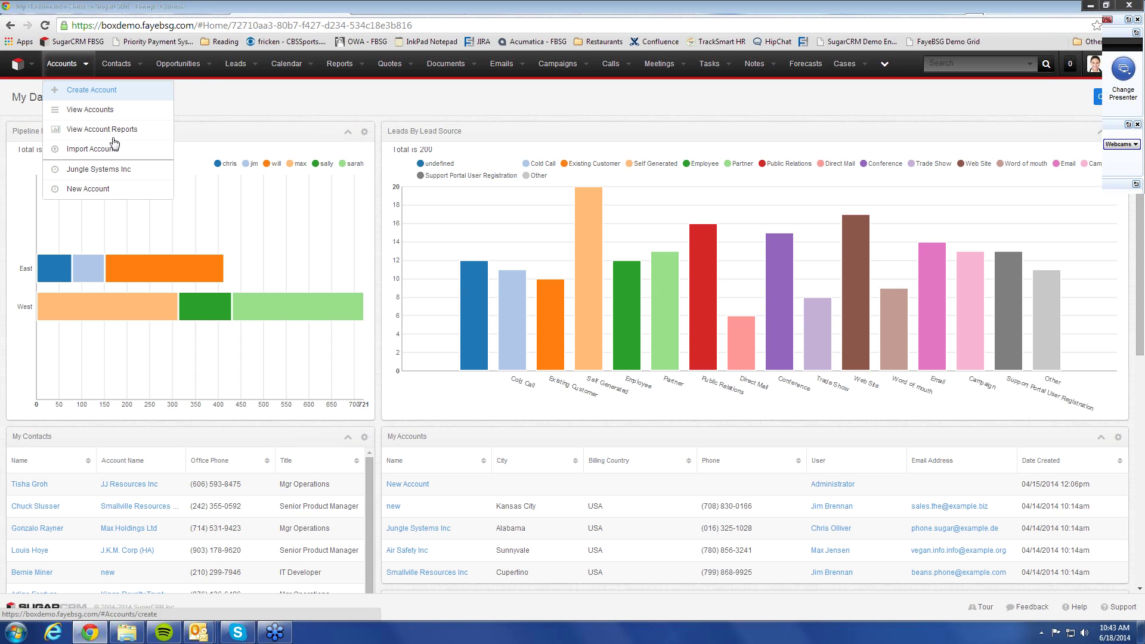
pyautogui.click(122, 170)
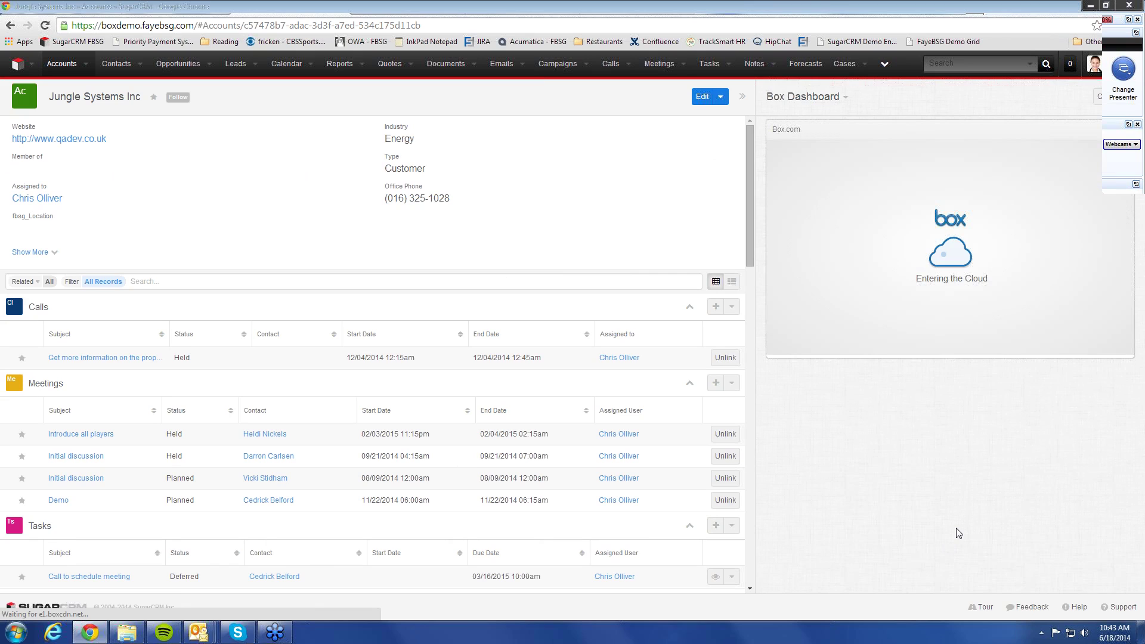
pyautogui.moveTo(834, 269); pyautogui.dragTo(1057, 329)
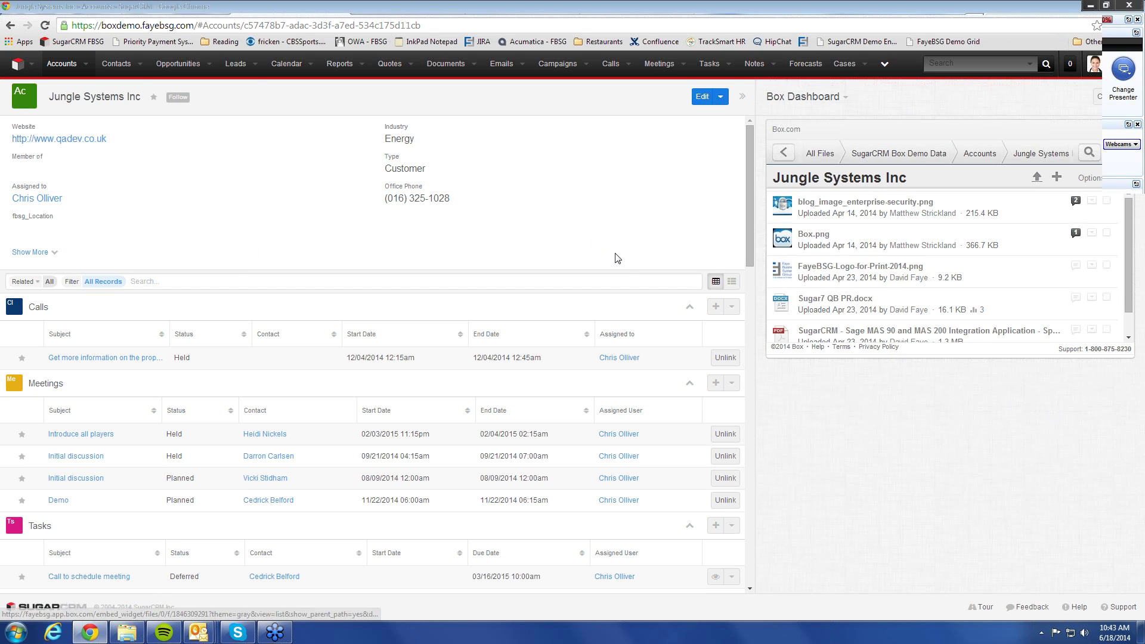
# Check the module folders in Box and preview FayeBSG-Logo-for-Print-2014.png within the SugarCRM account, closing the preview.
pyautogui.click(71, 8)
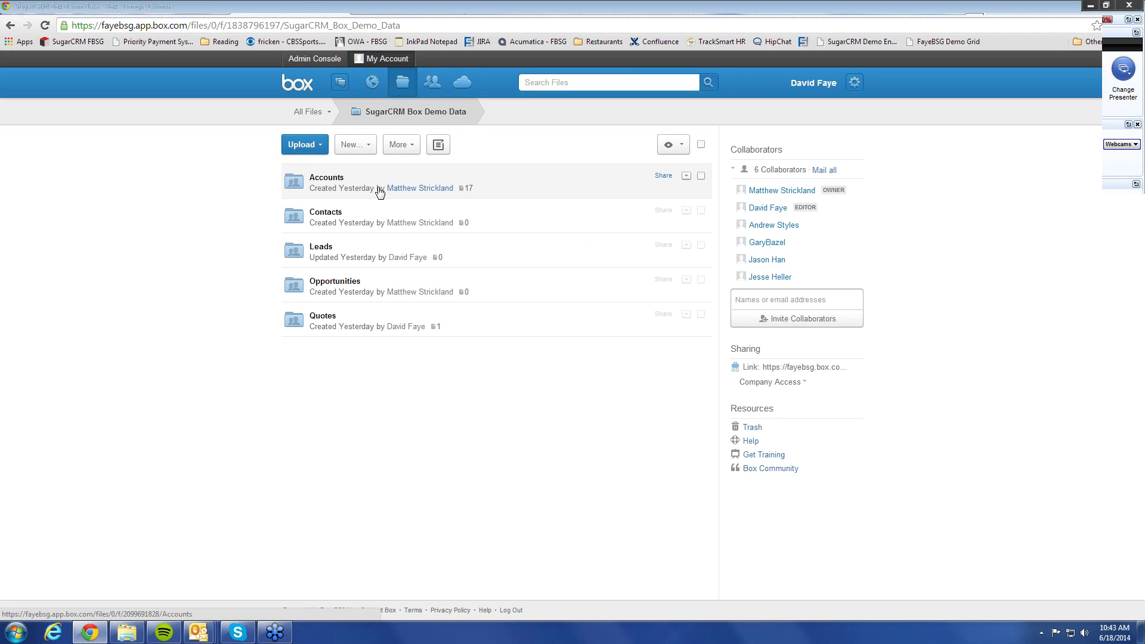
pyautogui.click(302, 8)
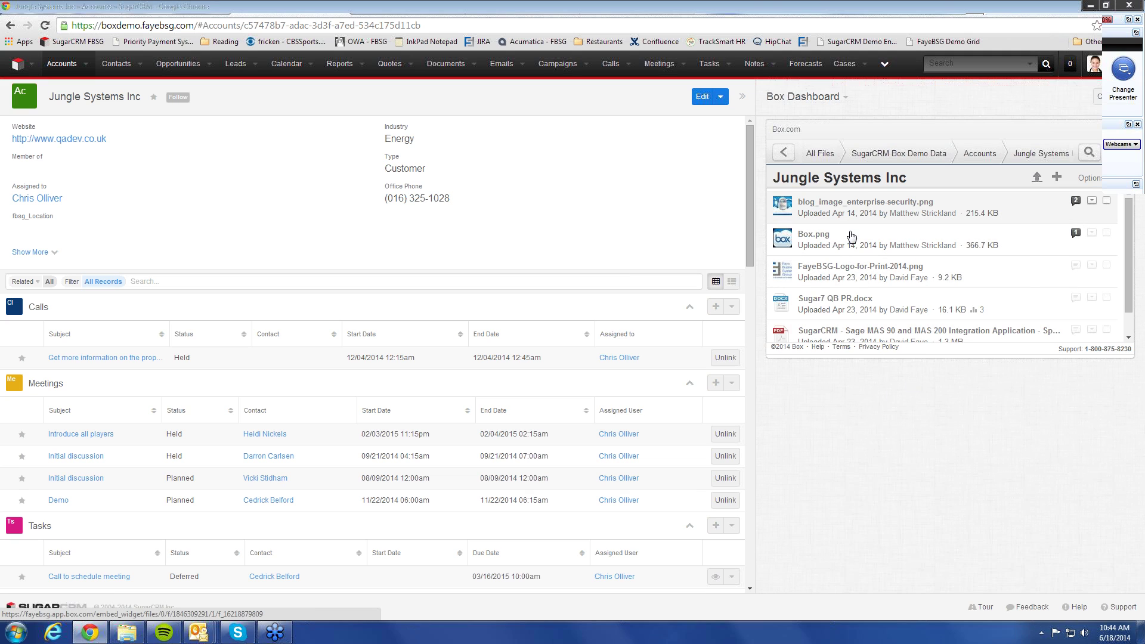
pyautogui.click(853, 270)
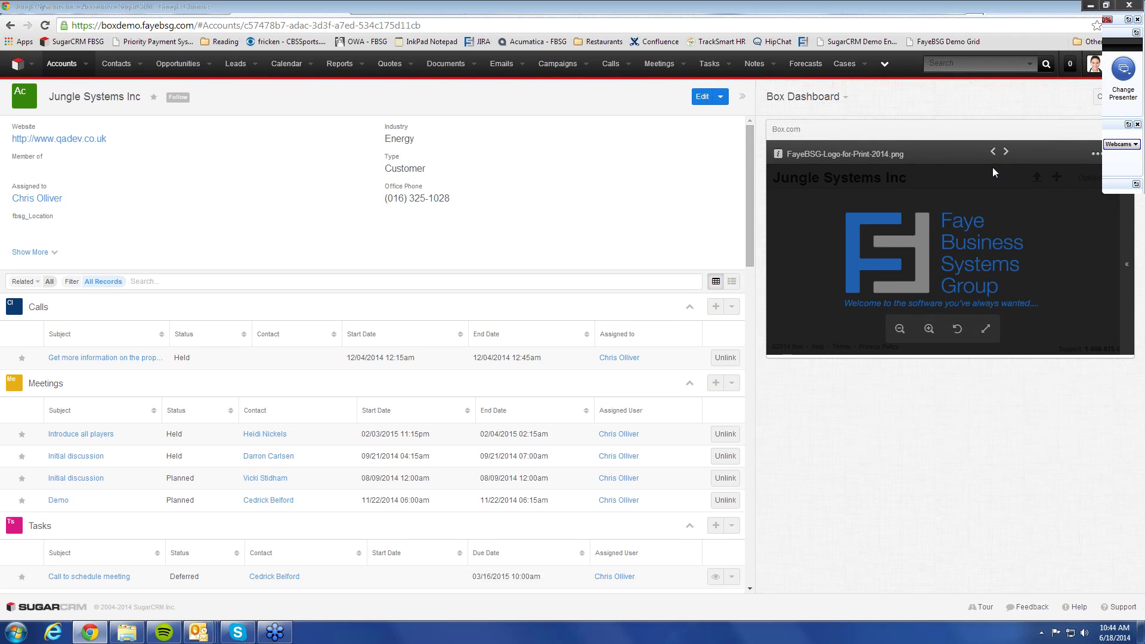
pyautogui.click(1096, 153)
pyautogui.click(1113, 157)
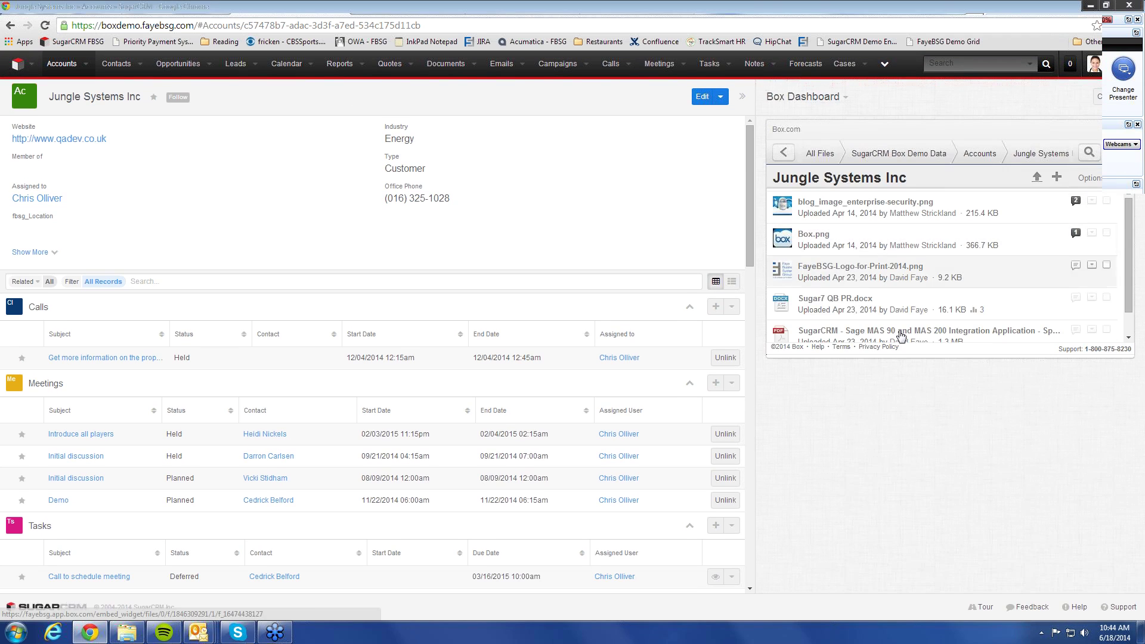
# Download Sugar7 QB PR.docx from the account's Box files and select blog_image_enterprise-security.png.
pyautogui.click(1091, 297)
pyautogui.moveTo(1093, 302)
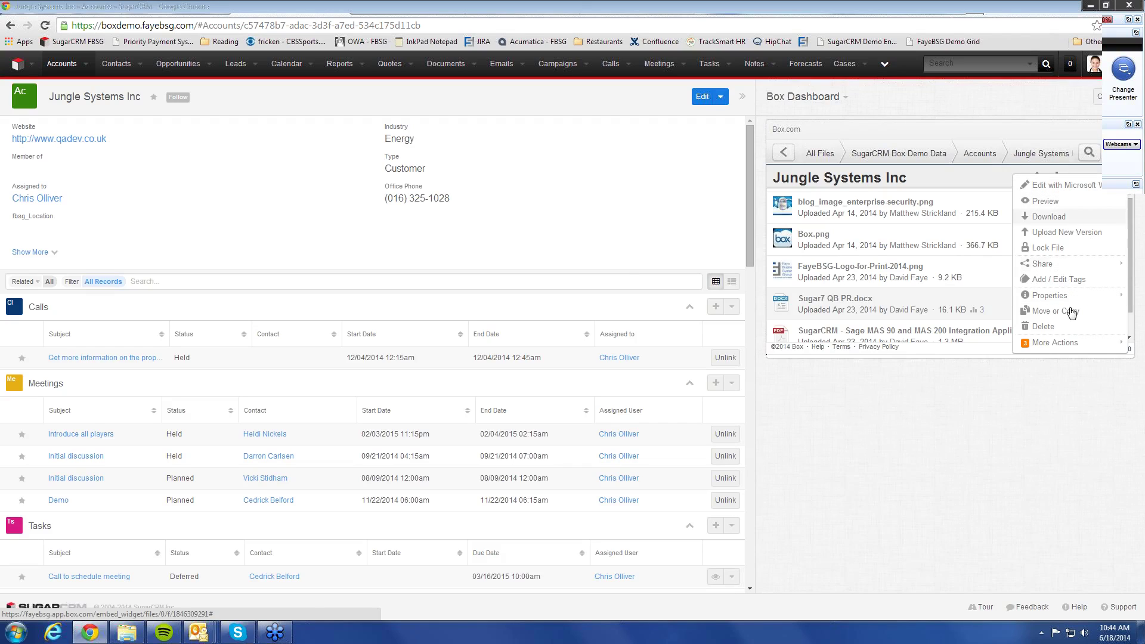
pyautogui.click(1066, 220)
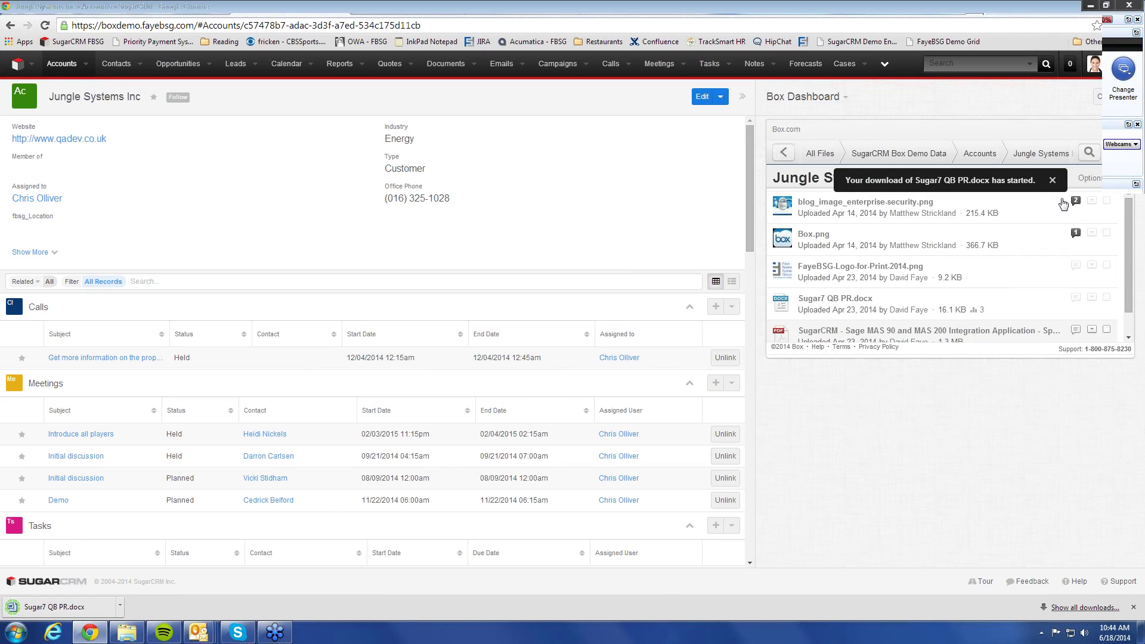
pyautogui.click(1106, 202)
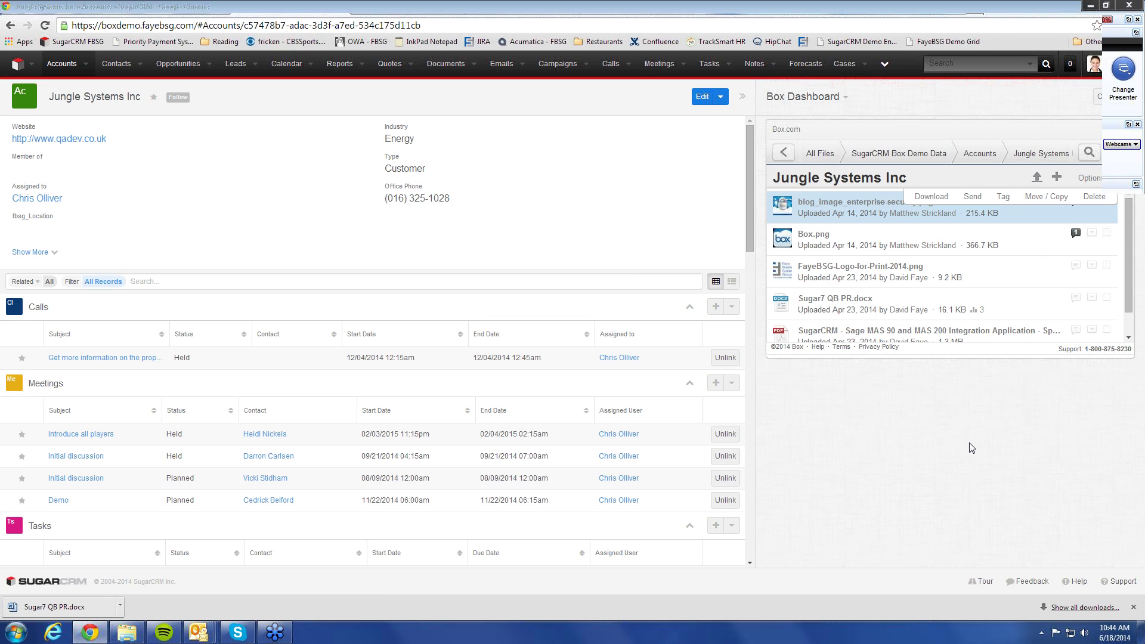
# Open the recently viewed lead and unlock its SugarBox dashlet by moving the cloud into position.
pyautogui.click(255, 65)
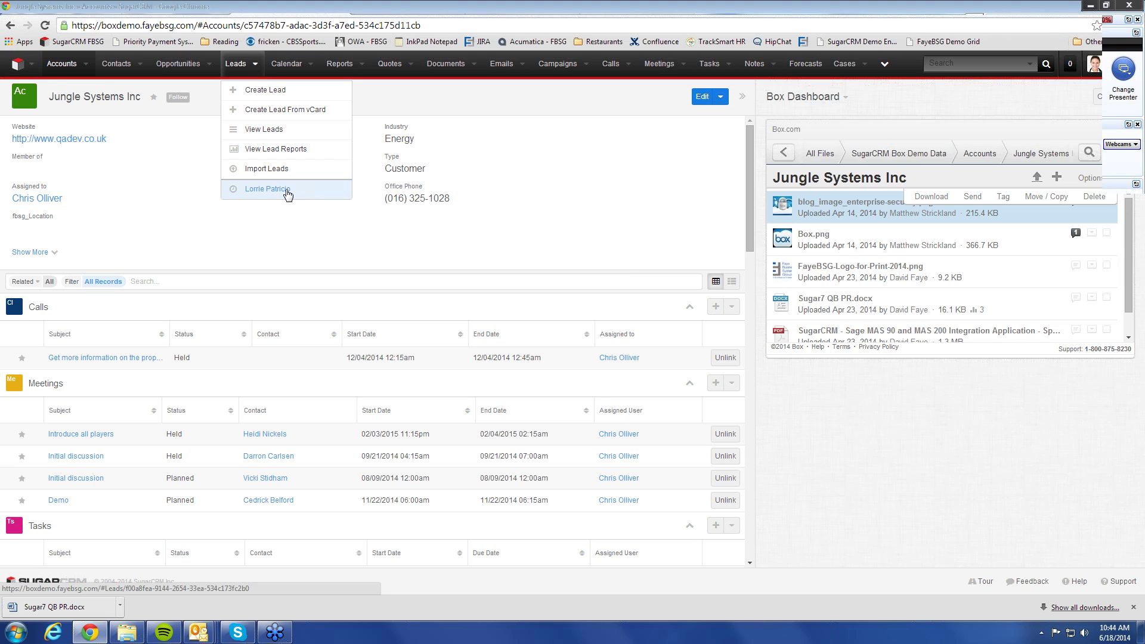
pyautogui.click(286, 190)
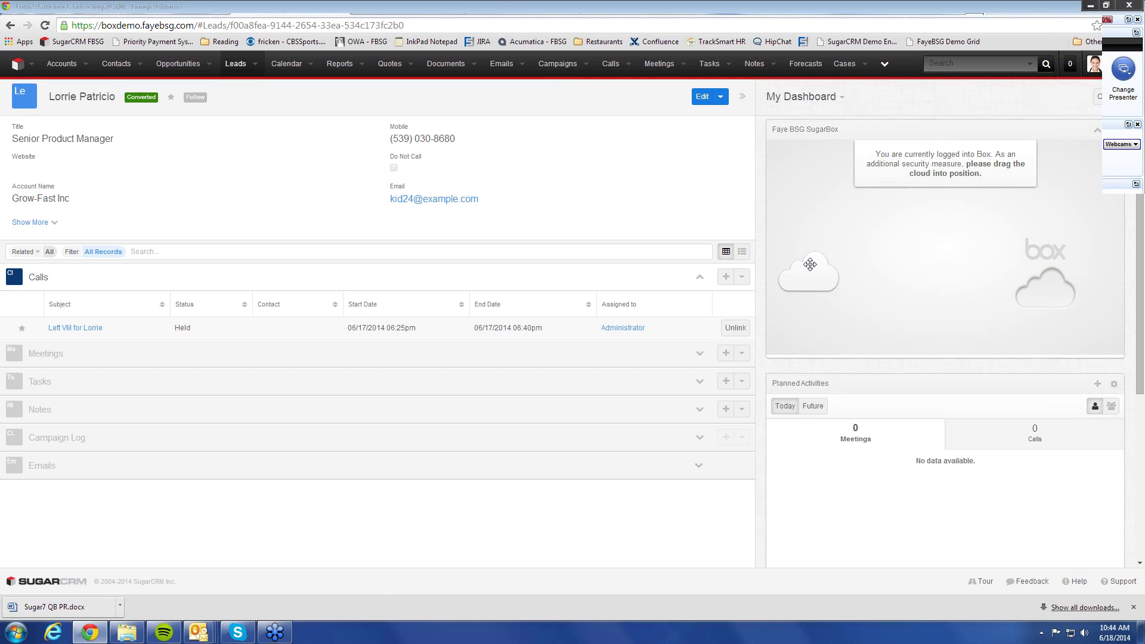
pyautogui.moveTo(1040, 282); pyautogui.dragTo(974, 287)
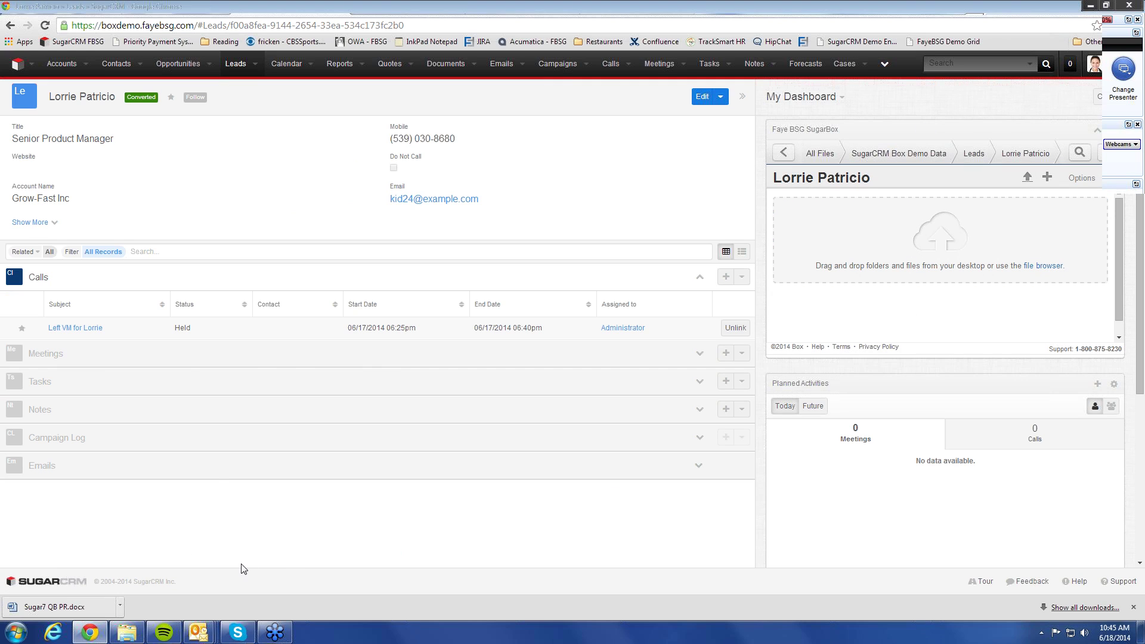
# Switch to Box and open the lead's folder inside the Leads folder.
pyautogui.hotkey('alt', 'Tab')
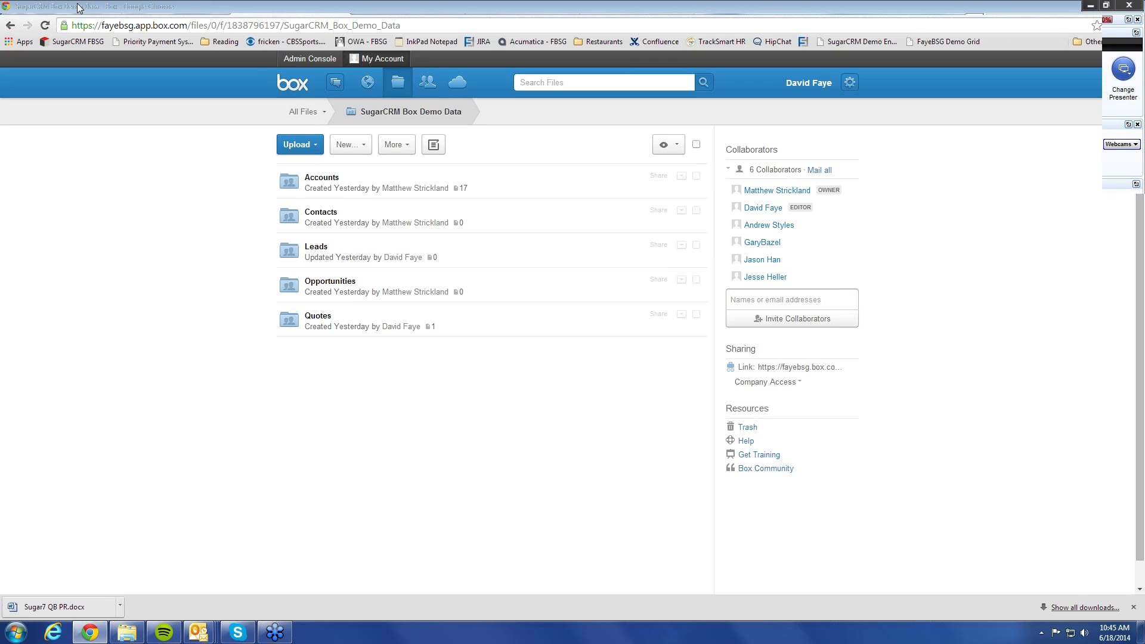
pyautogui.click(318, 247)
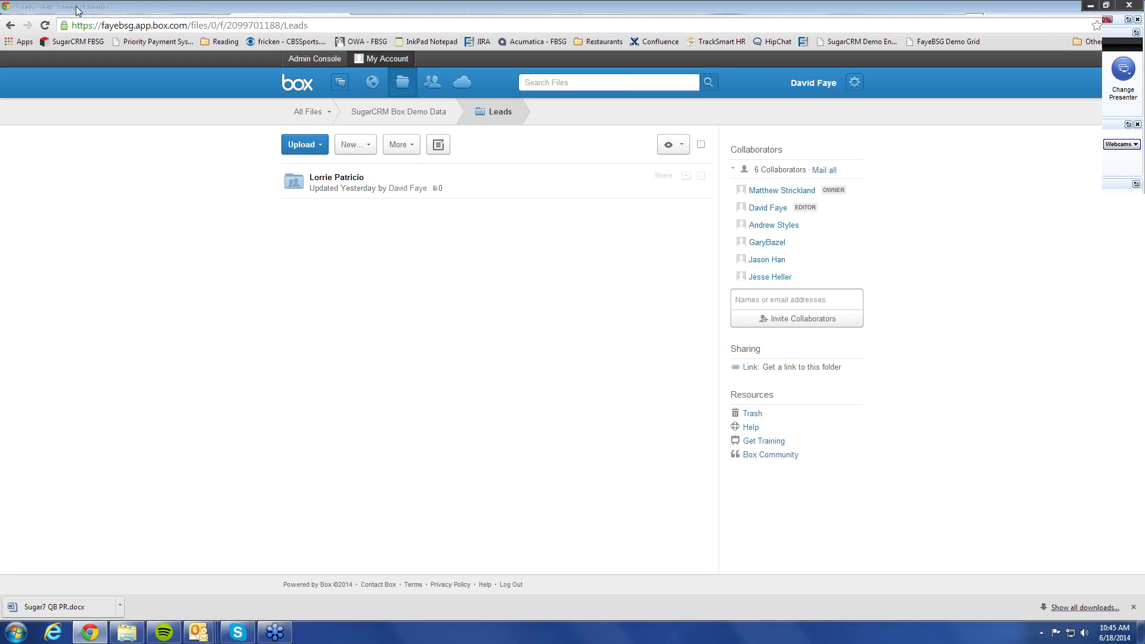
pyautogui.click(322, 182)
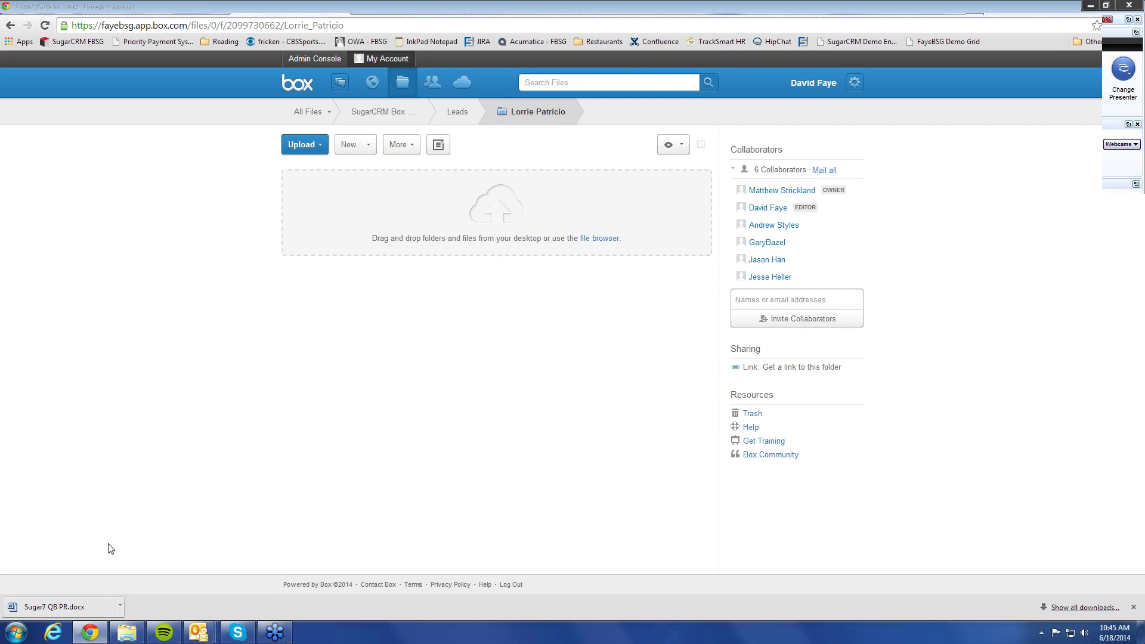
# Upload prpt-en-price-list-2014-02-06.pdf from the local Temp Documents > Box folder into the lead's Box folder.
pyautogui.click(126, 631)
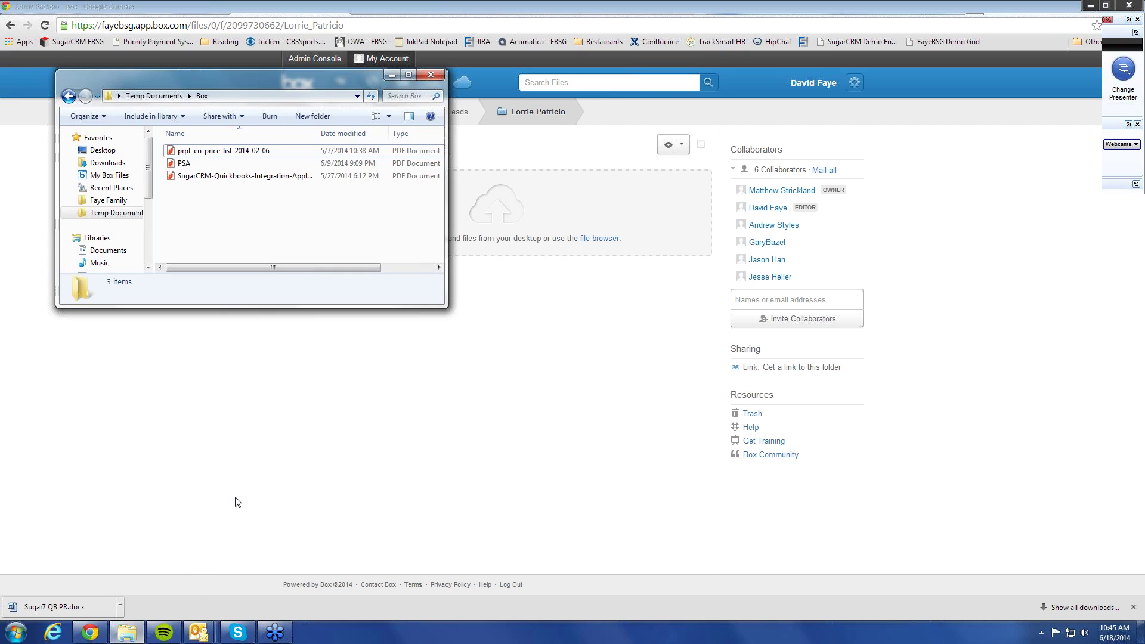
pyautogui.moveTo(256, 85); pyautogui.dragTo(314, 265)
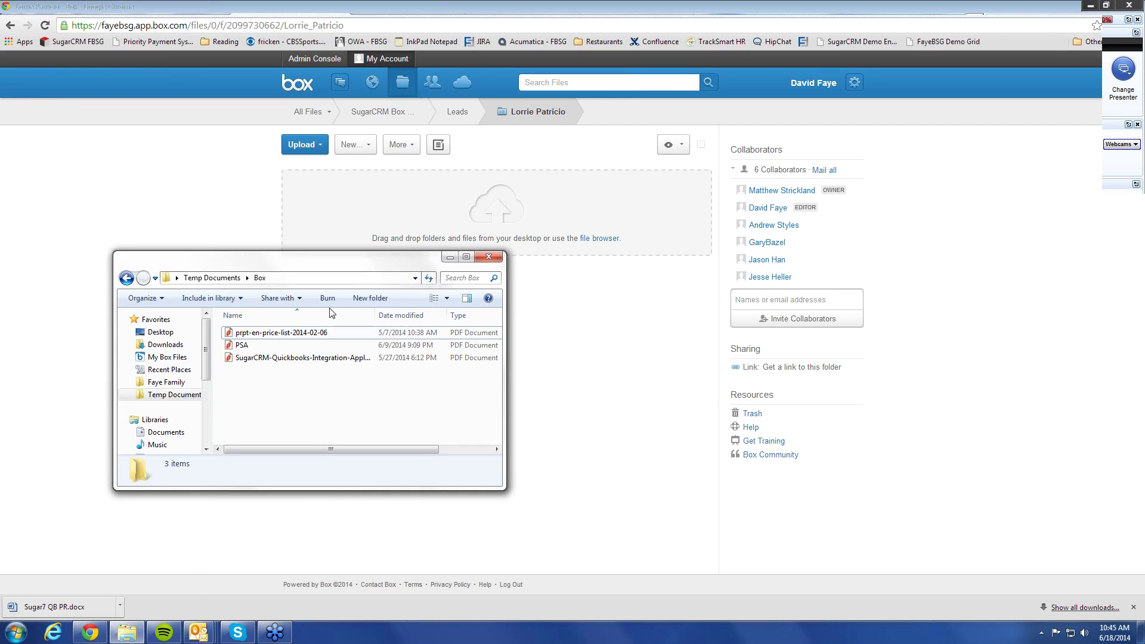
pyautogui.moveTo(332, 312); pyautogui.dragTo(332, 314)
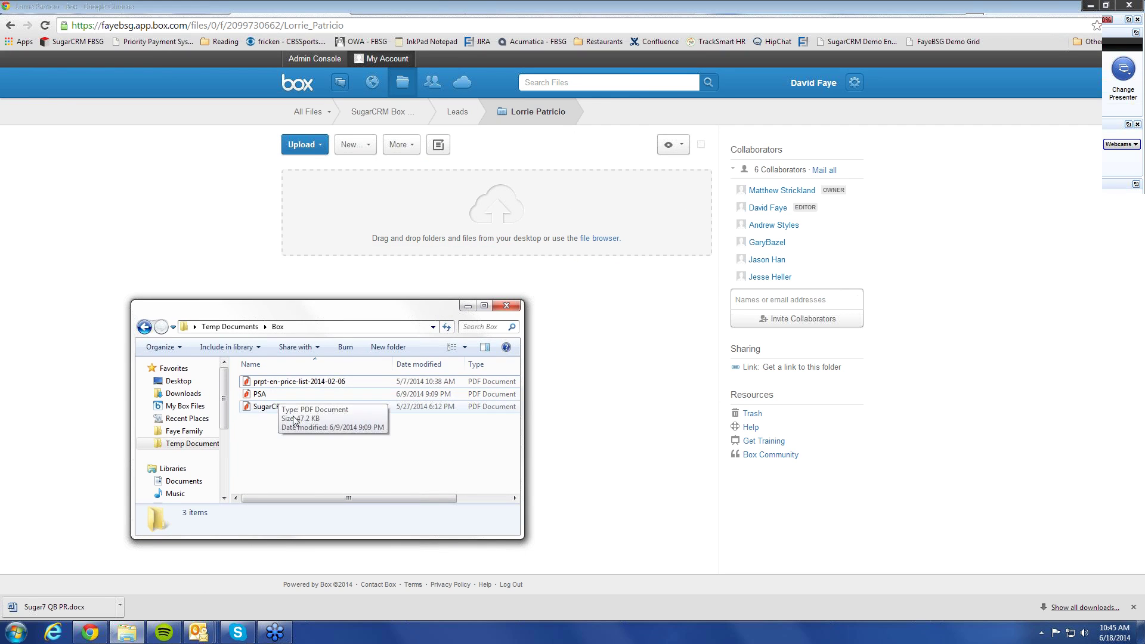
pyautogui.moveTo(298, 382); pyautogui.dragTo(378, 242)
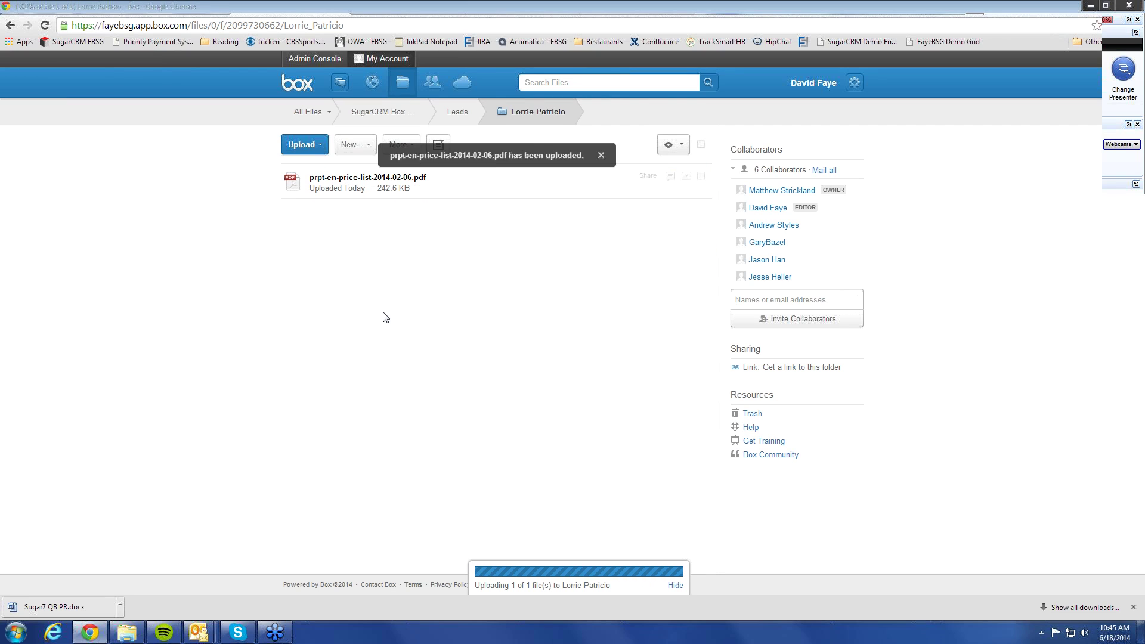
# Switch to the lead record in SugarCRM, reload it and unlock its SugarBox dashlet by moving the cloud into position.
pyautogui.click(301, 9)
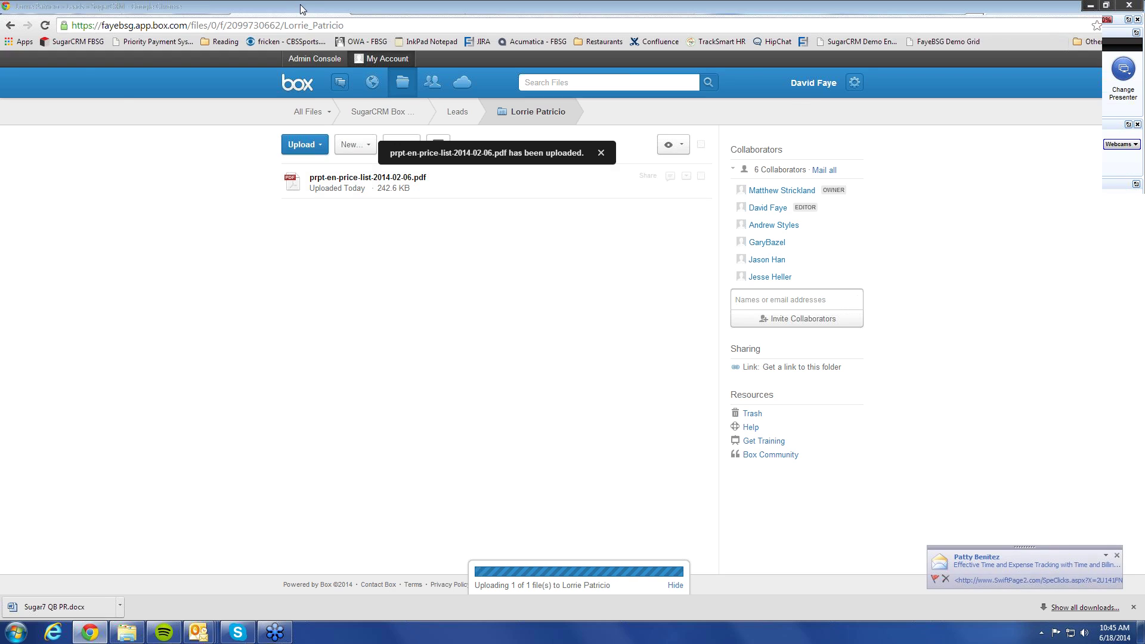
pyautogui.click(1116, 558)
pyautogui.click(50, 28)
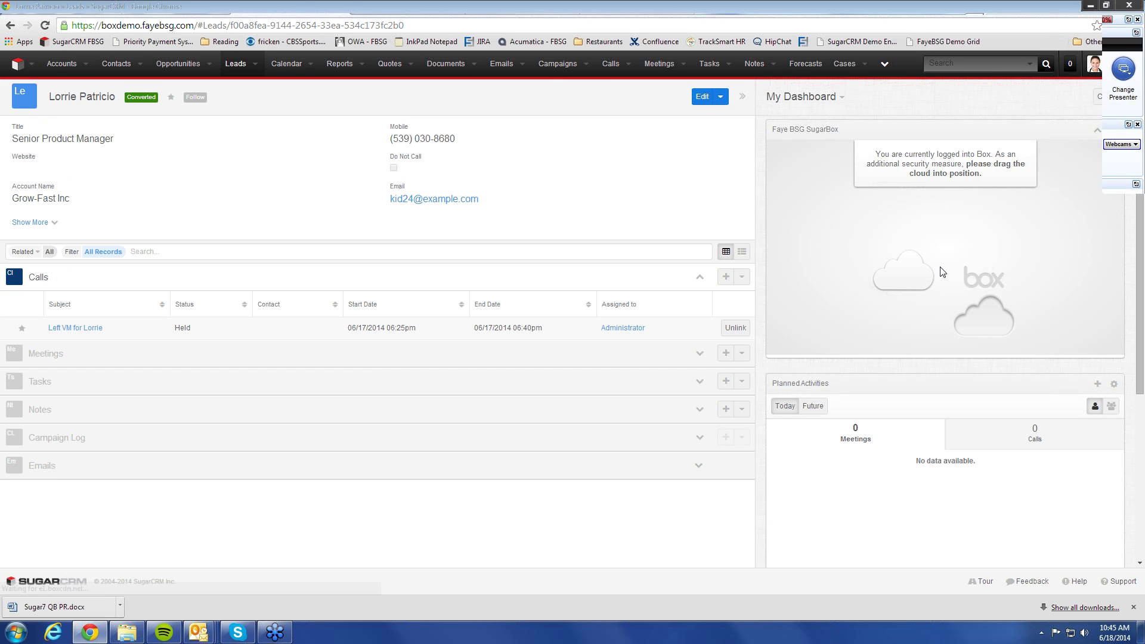
pyautogui.moveTo(931, 276); pyautogui.dragTo(980, 313)
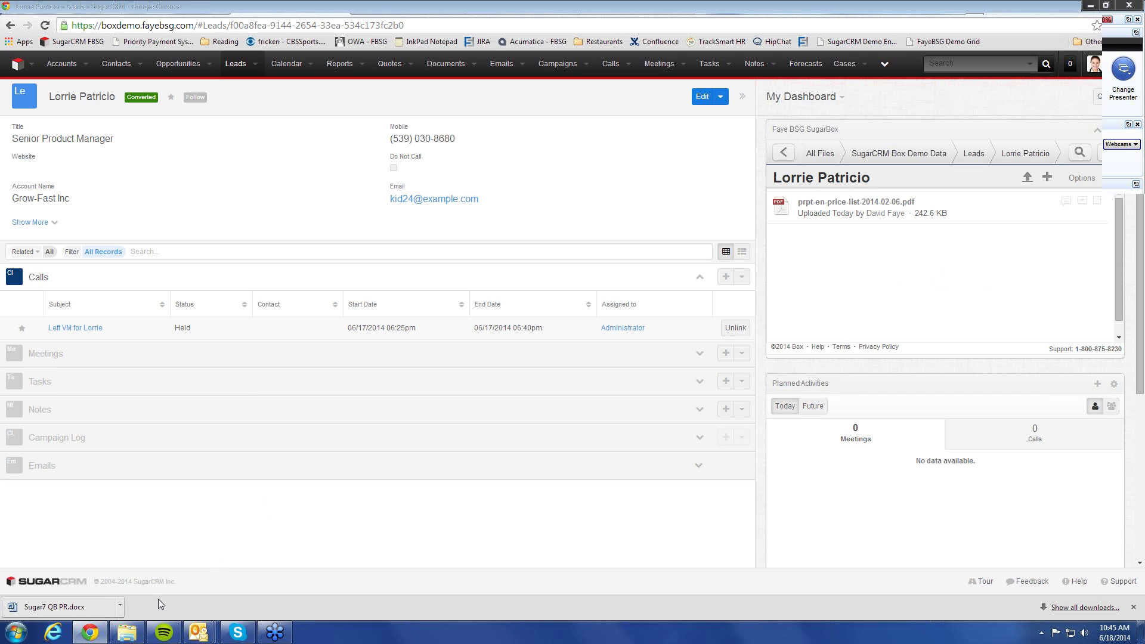
# Upload SugarCRM-Quickbooks-Integration-Application-Edition-Matrix.pdf from Temp Documents > Box into the lead's SugarBox dashlet and check the refreshed lead folder in Box.
pyautogui.click(126, 632)
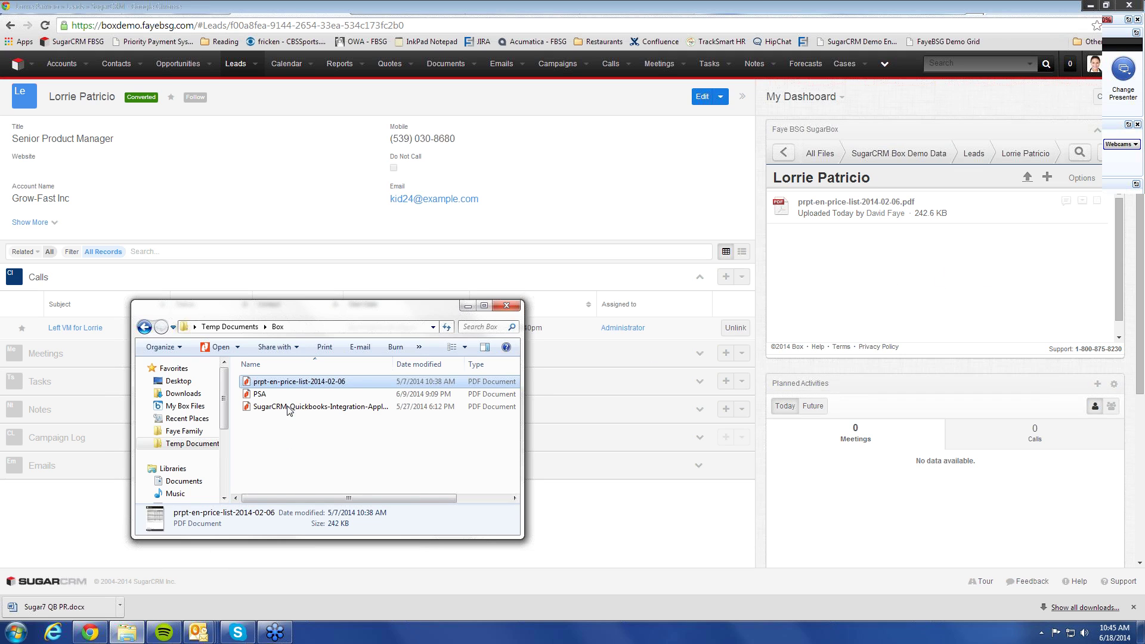
pyautogui.moveTo(289, 407); pyautogui.dragTo(839, 301)
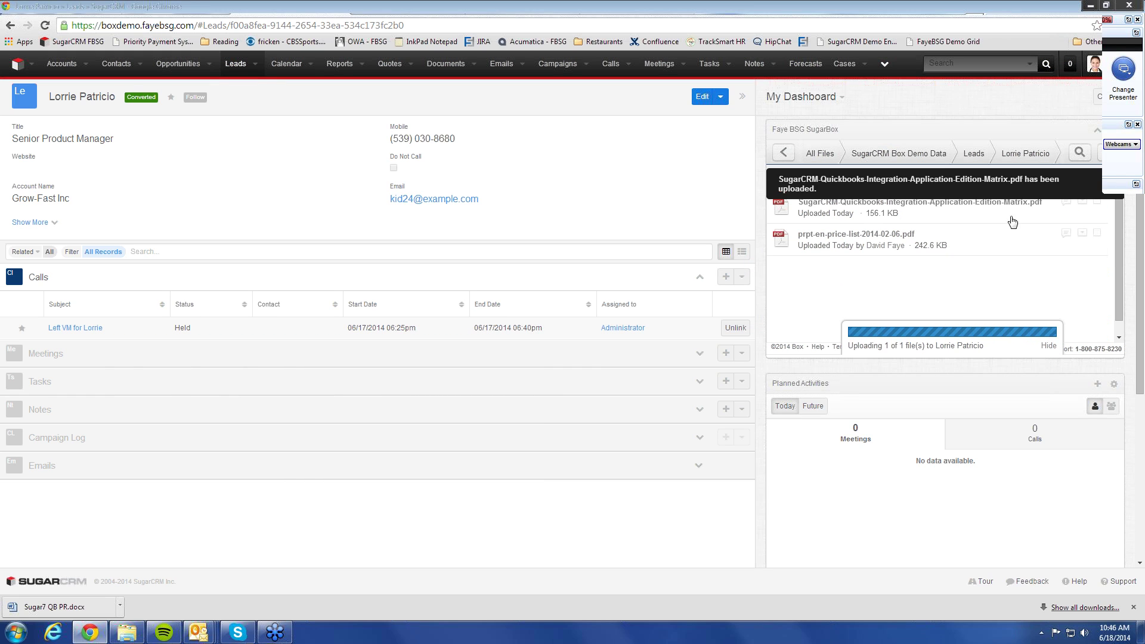
pyautogui.click(79, 9)
pyautogui.click(45, 26)
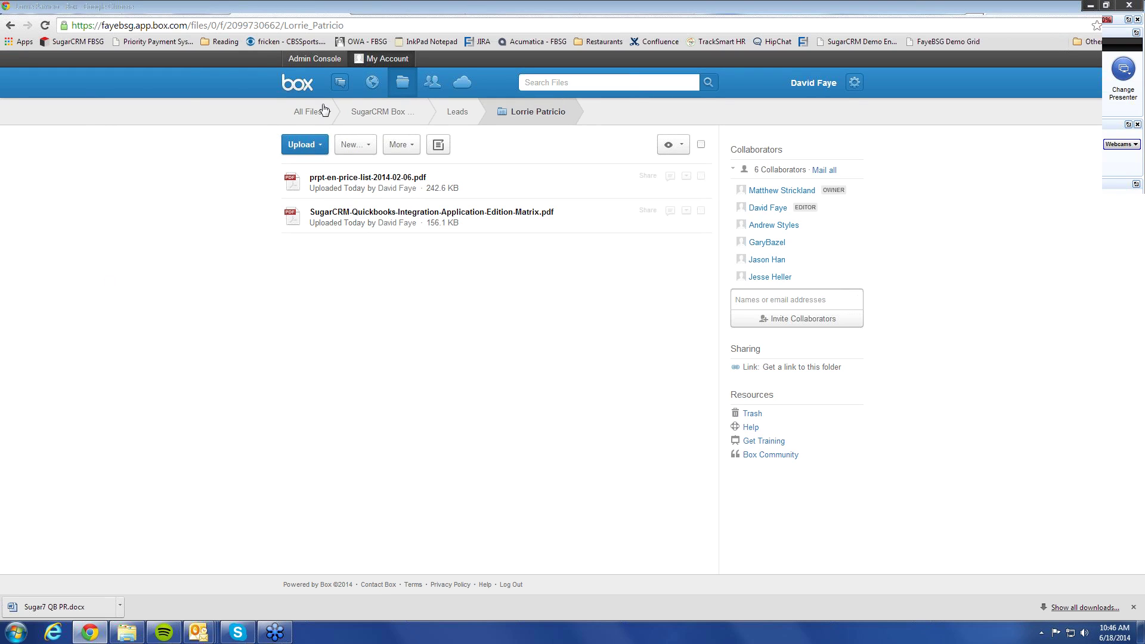
pyautogui.hotkey('alt', 'Tab')
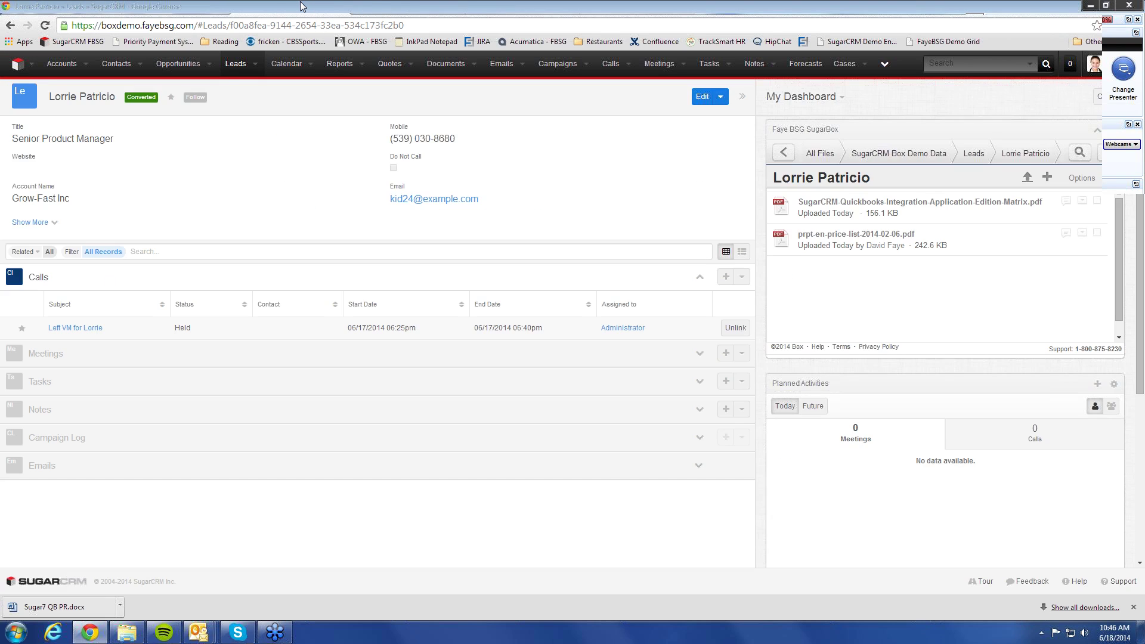
# Get a shared link for SugarCRM-Quickbooks-Integration-Application-Edition-Matrix.pdf in the dashlet, select its address and close the sharing dialog.
pyautogui.click(1083, 202)
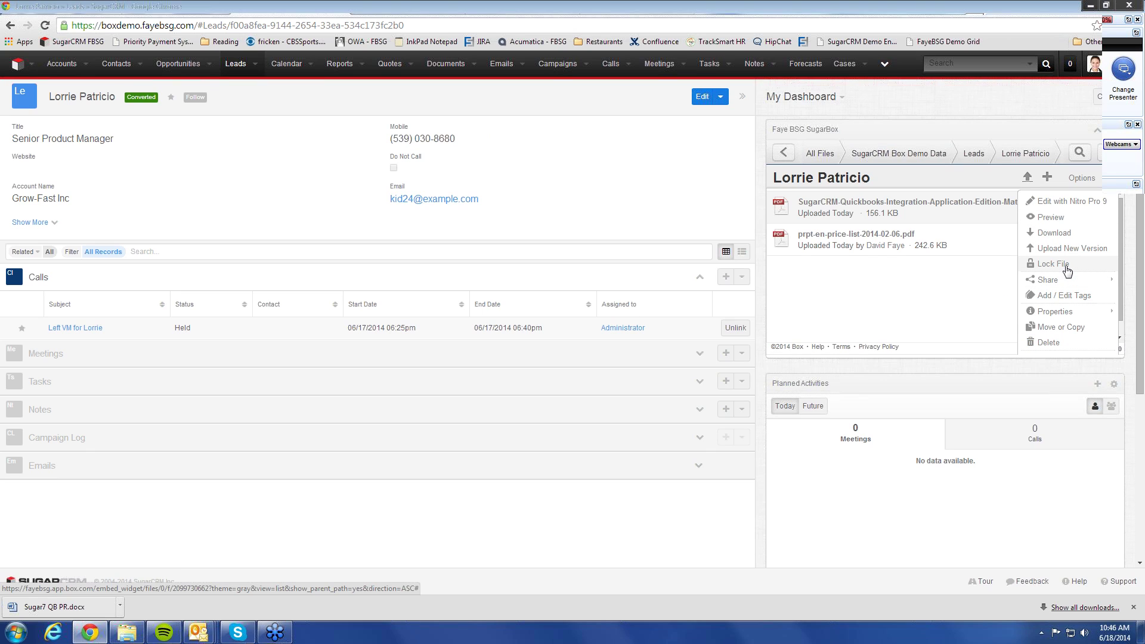
pyautogui.moveTo(1047, 281)
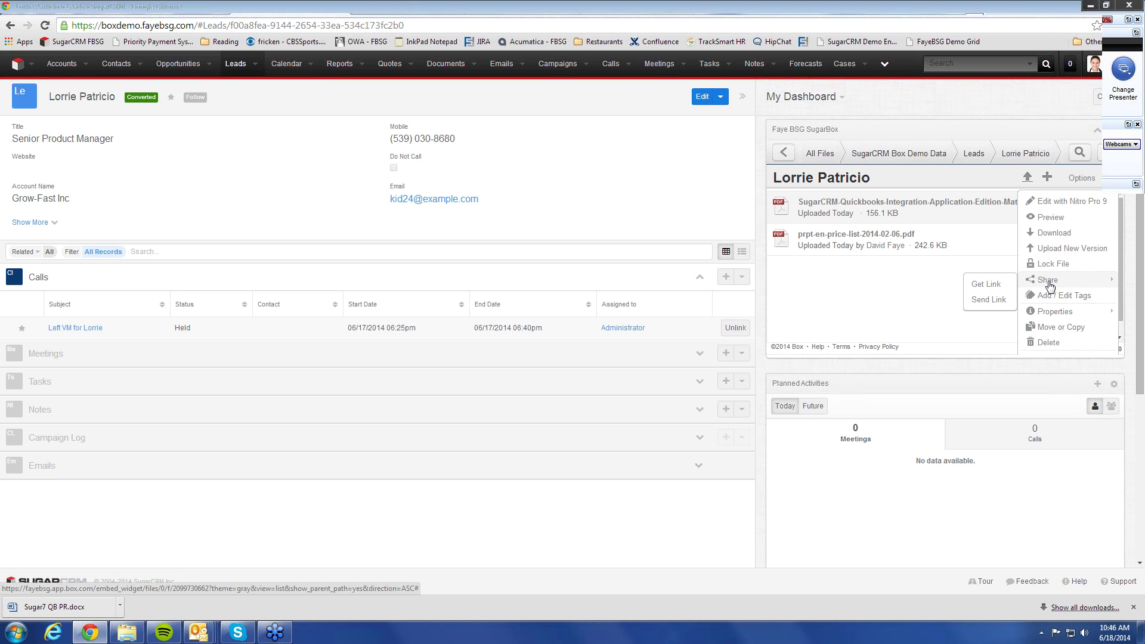
pyautogui.click(995, 285)
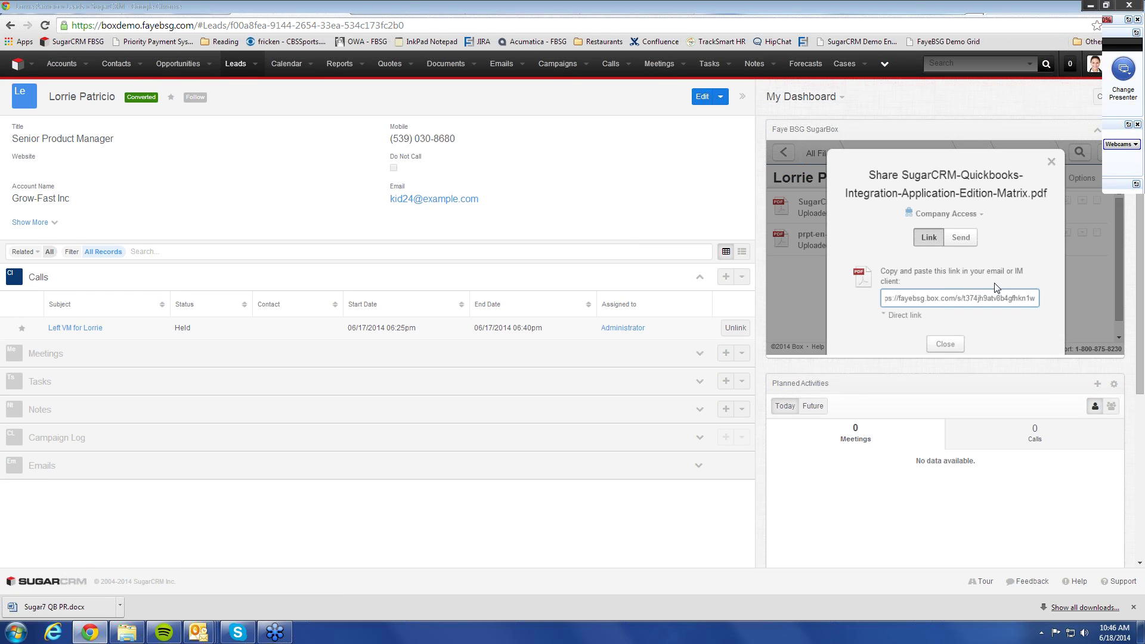
pyautogui.click(961, 305)
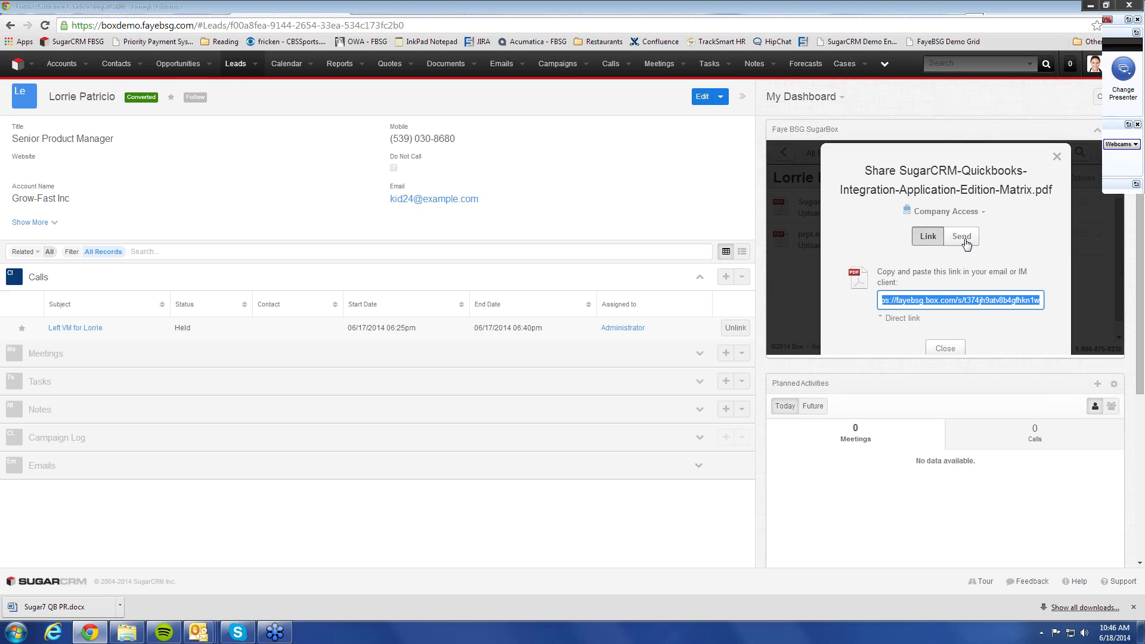
pyautogui.click(946, 351)
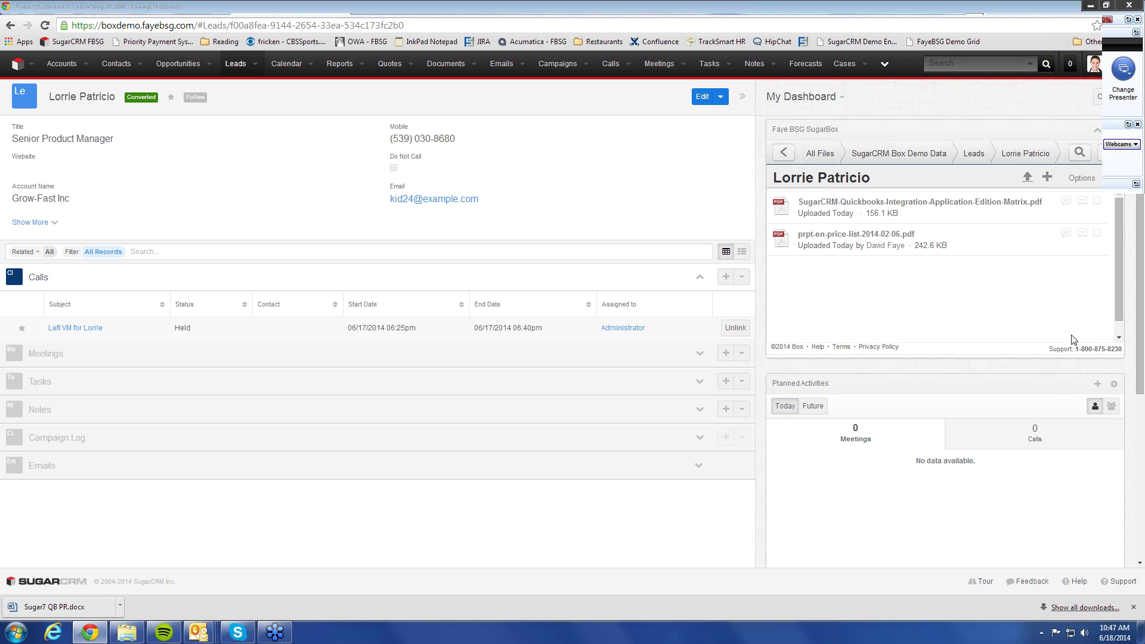
# Open the quote Mirrors for Q3 ARVRO III PR and look through its details and related panels.
pyautogui.click(388, 70)
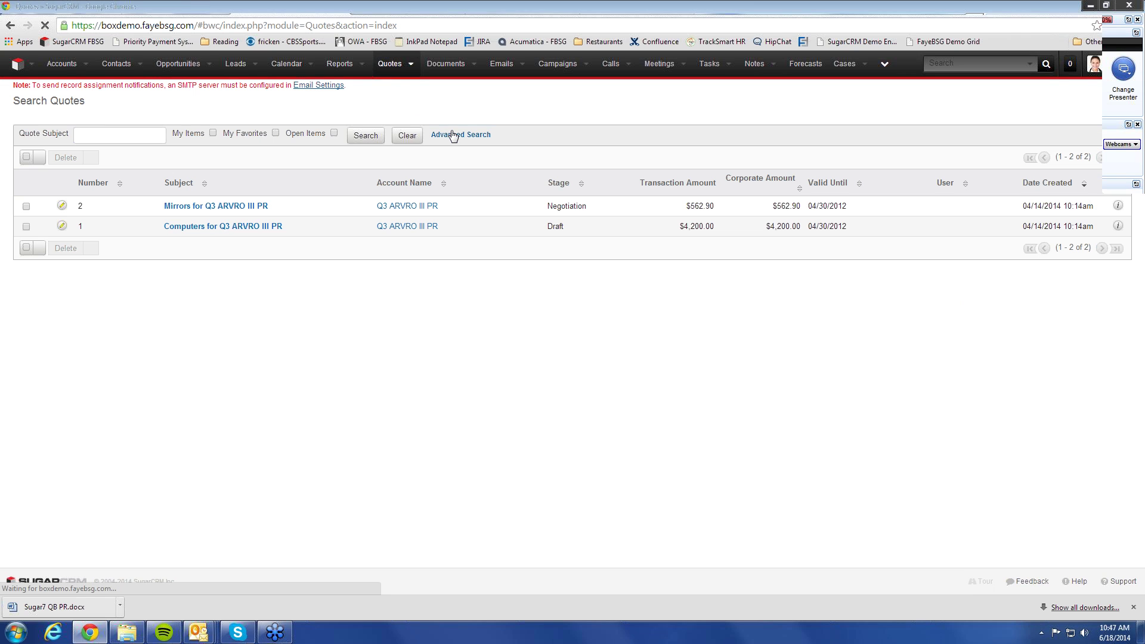
pyautogui.click(244, 211)
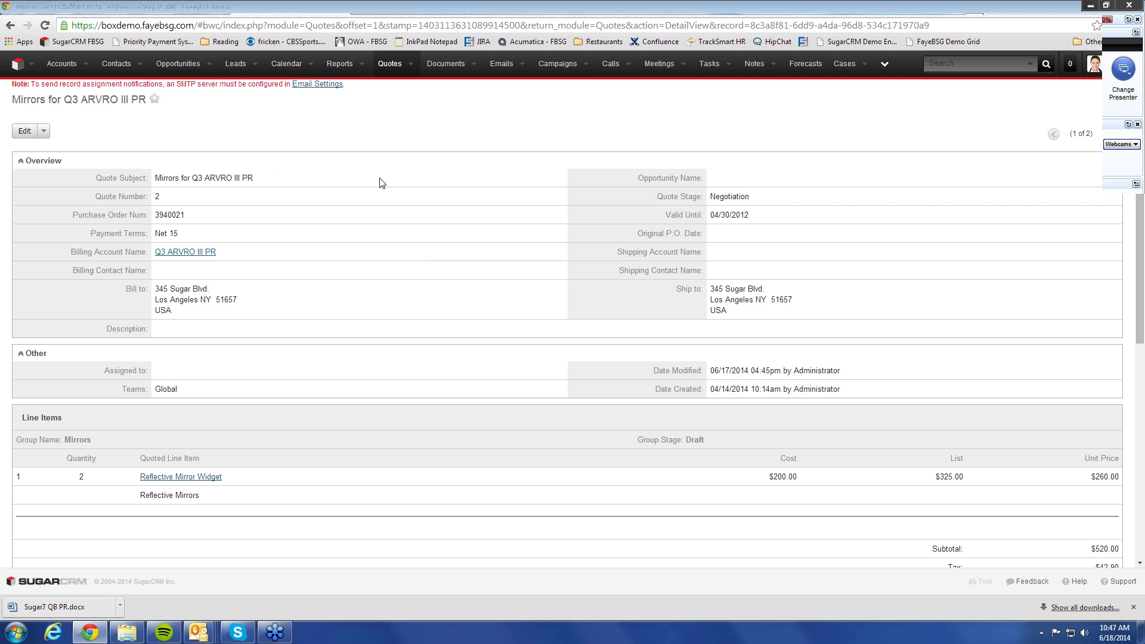
pyautogui.scroll(-7, 417, 209)
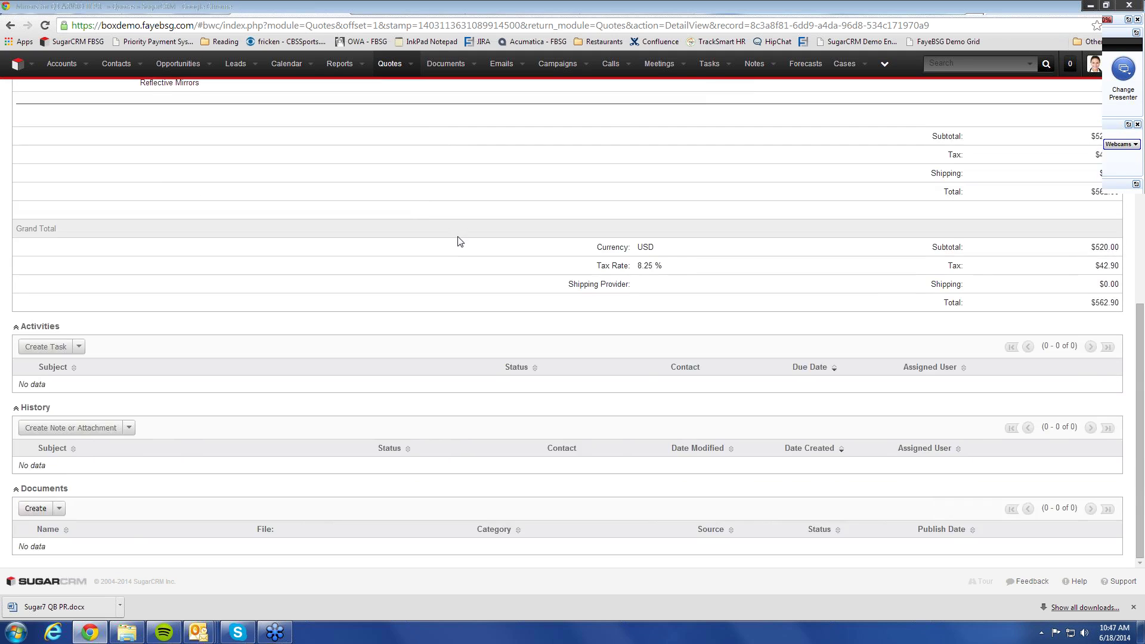
pyautogui.scroll(2, 461, 242)
pyautogui.scroll(5, 460, 242)
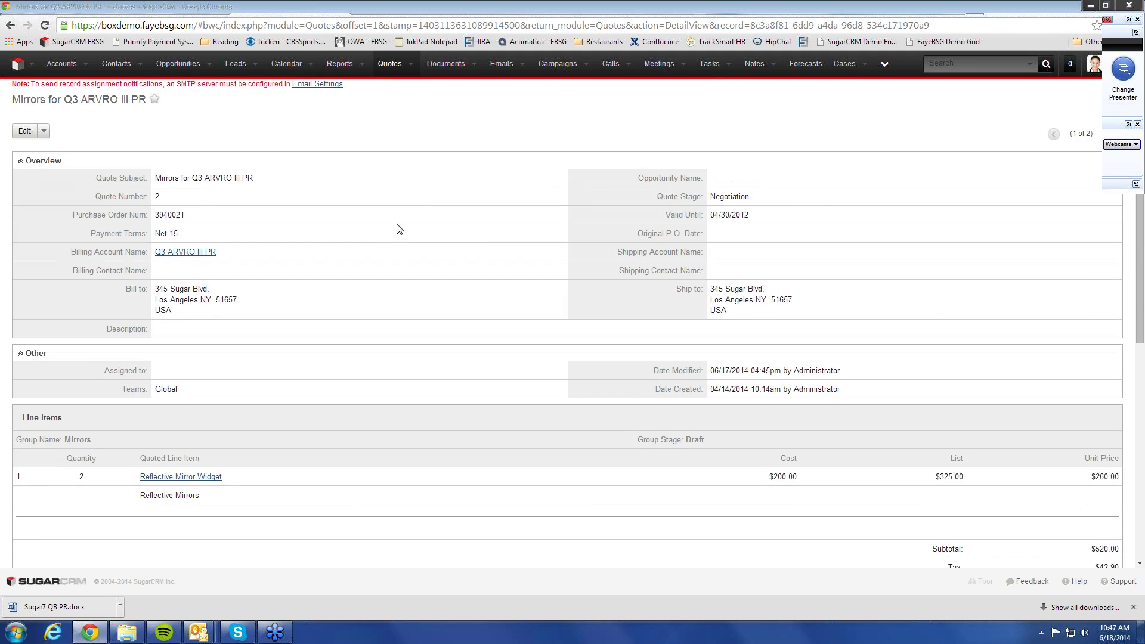
# Switch to Box, open folder 2 inside SugarCRM Box Demo Data > Quotes and compare it with the quote record.
pyautogui.click(77, 8)
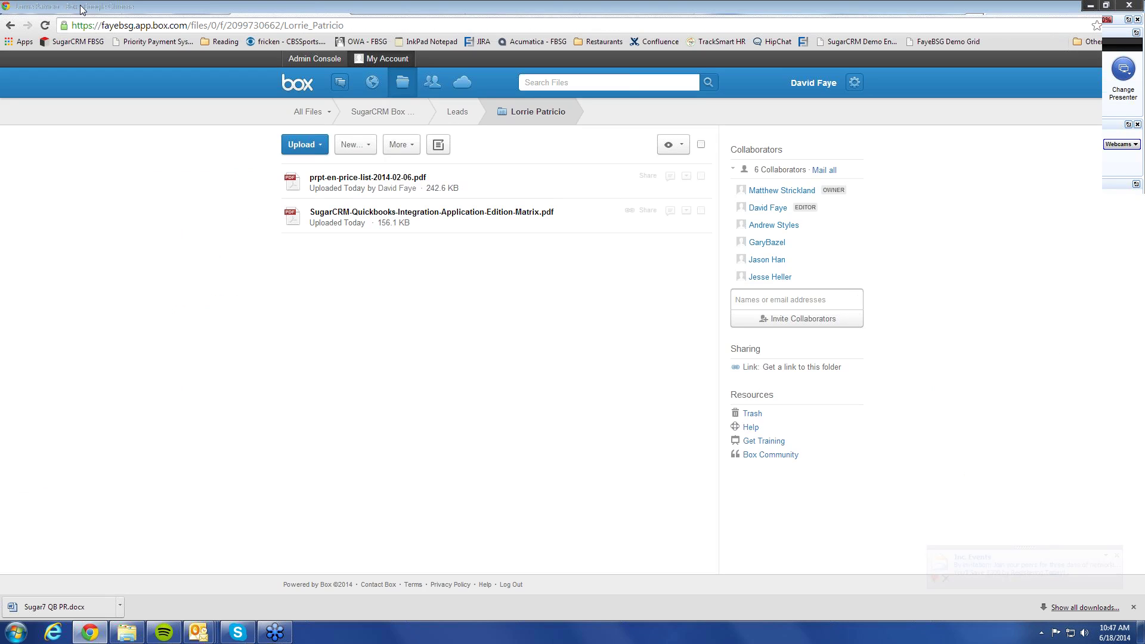
pyautogui.click(382, 112)
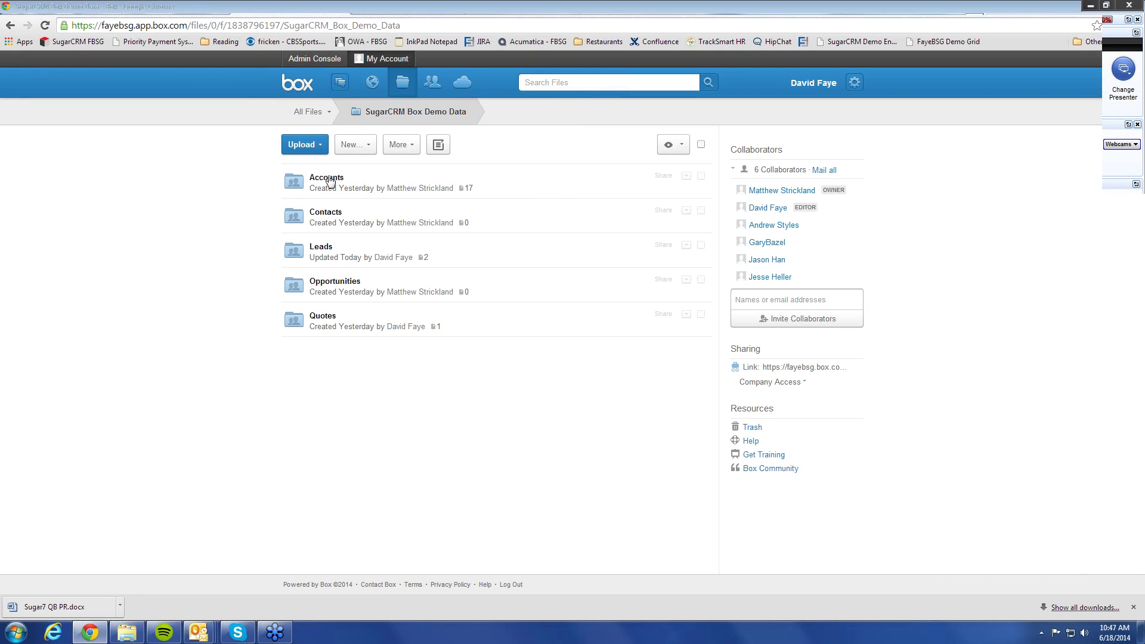
pyautogui.click(324, 317)
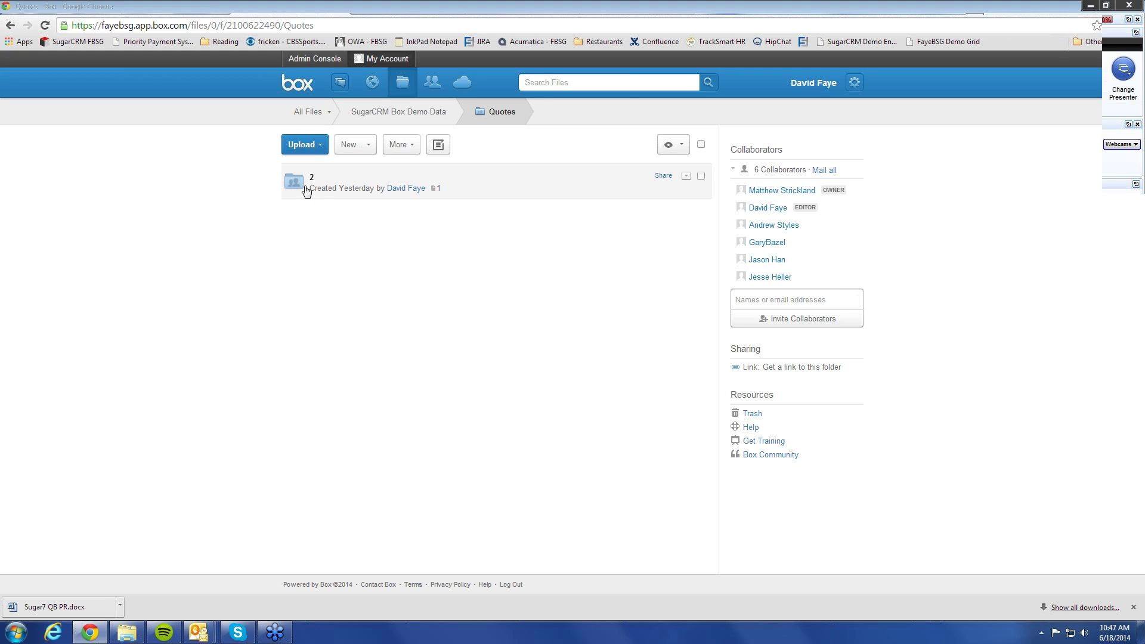
pyautogui.click(297, 185)
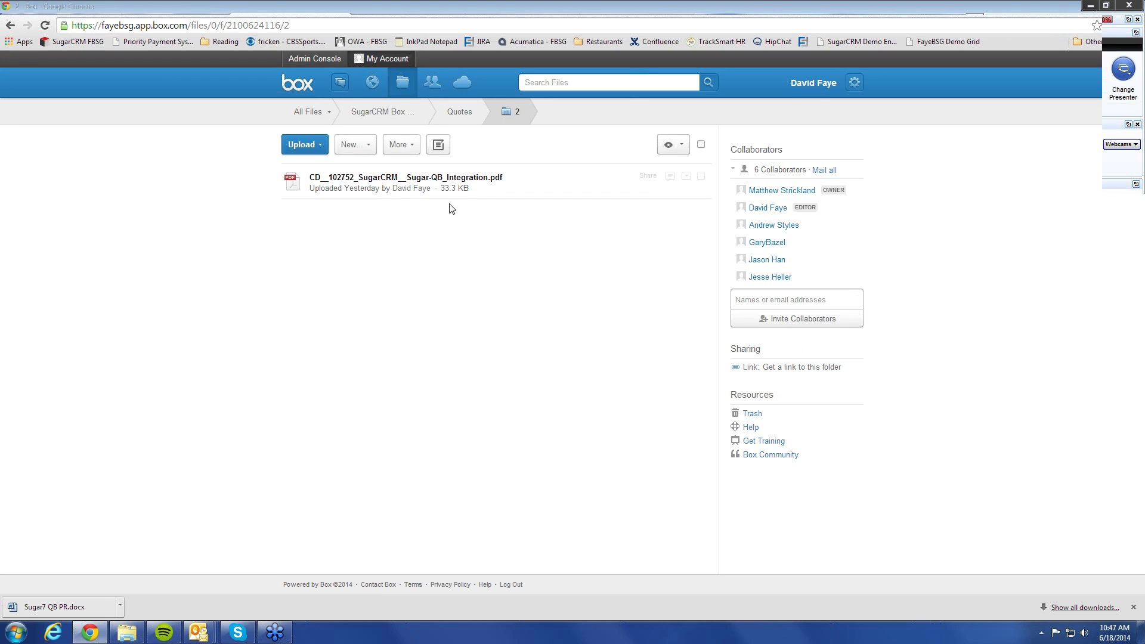
pyautogui.click(264, 6)
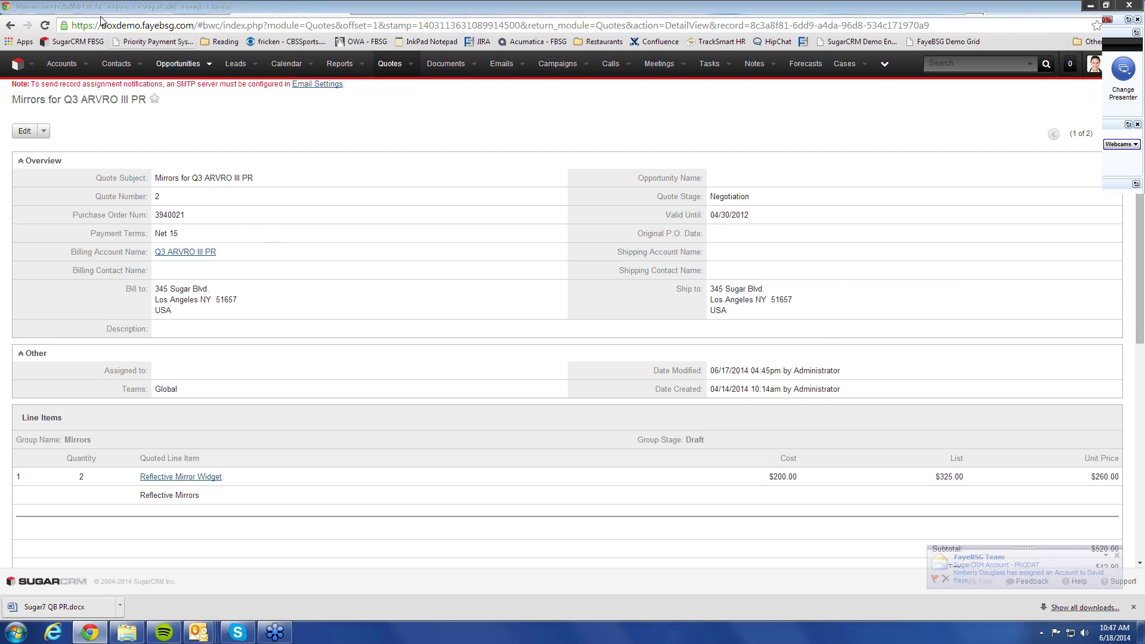
pyautogui.click(71, 8)
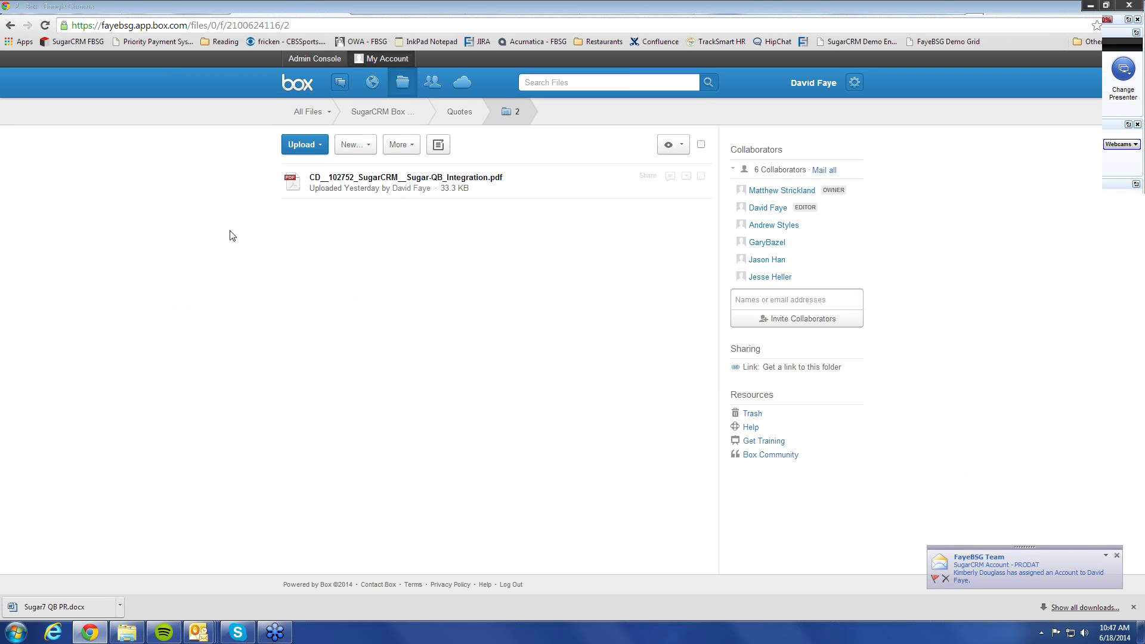
# Switch to the SugarBox module mapping settings and choose Quotes as the module for a new mapping.
pyautogui.click(283, 5)
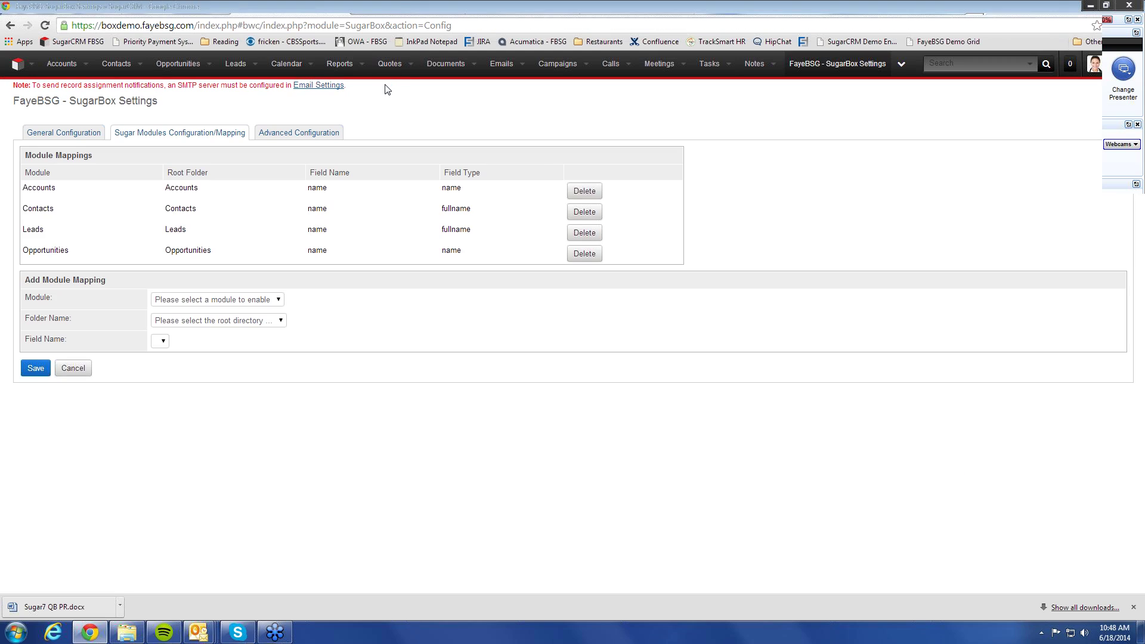
pyautogui.click(278, 301)
pyautogui.click(366, 353)
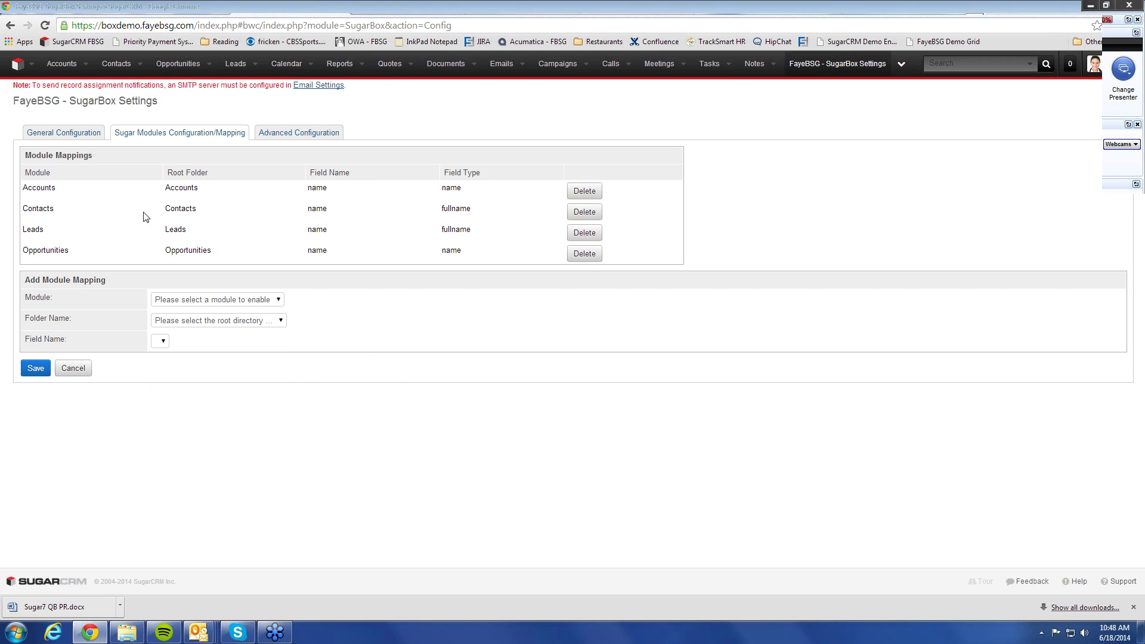
pyautogui.click(279, 301)
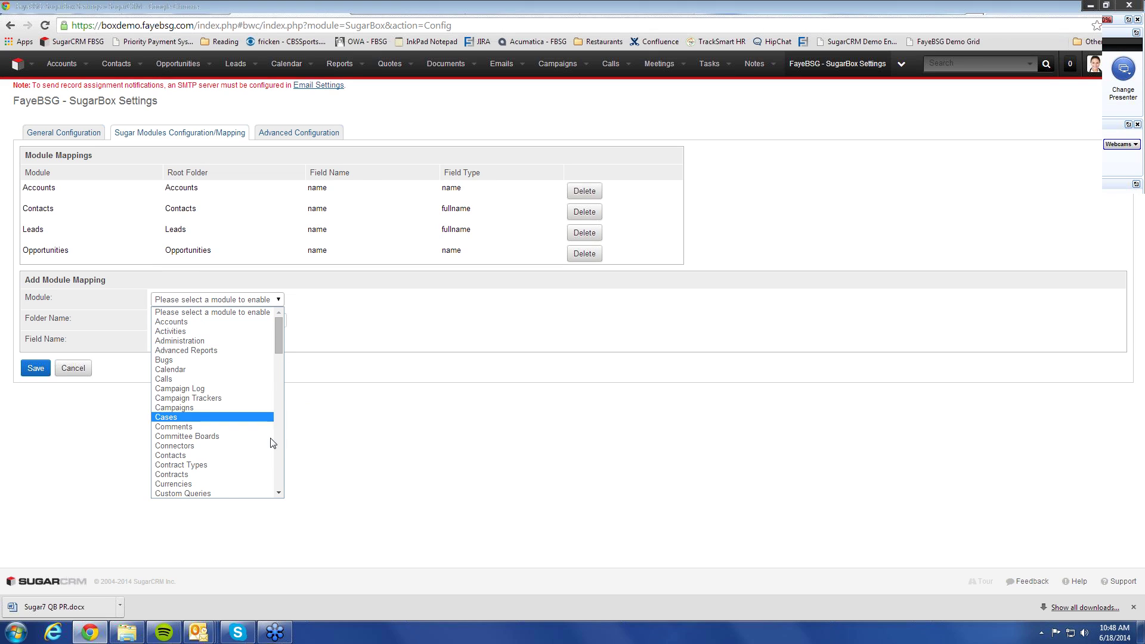
pyautogui.scroll(-6, 280, 468)
pyautogui.scroll(-10, 280, 474)
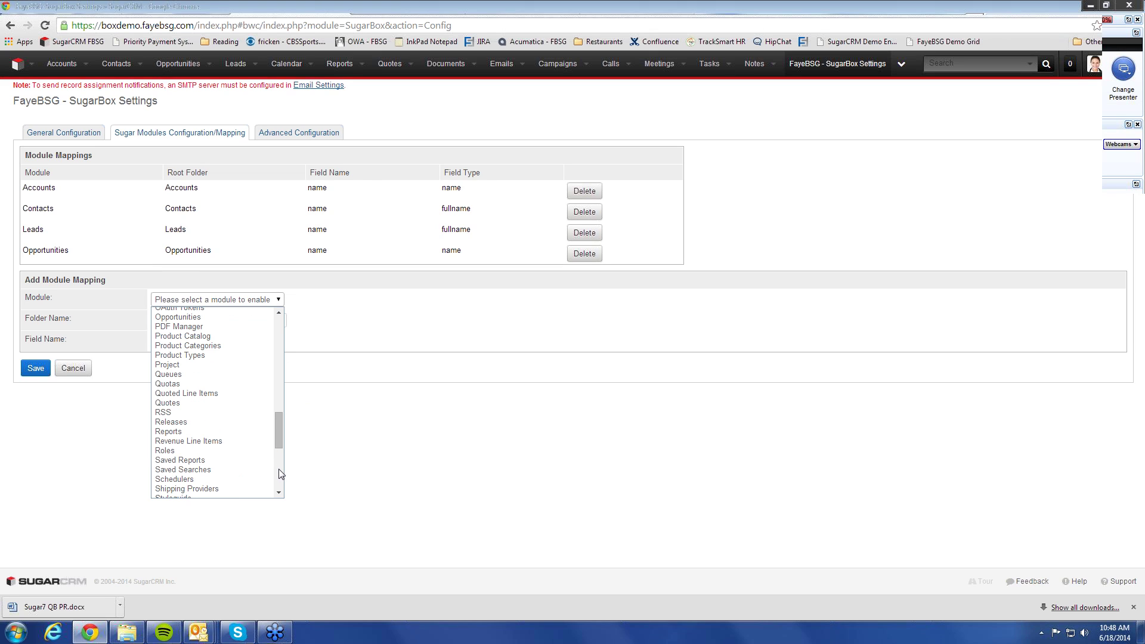
pyautogui.click(197, 403)
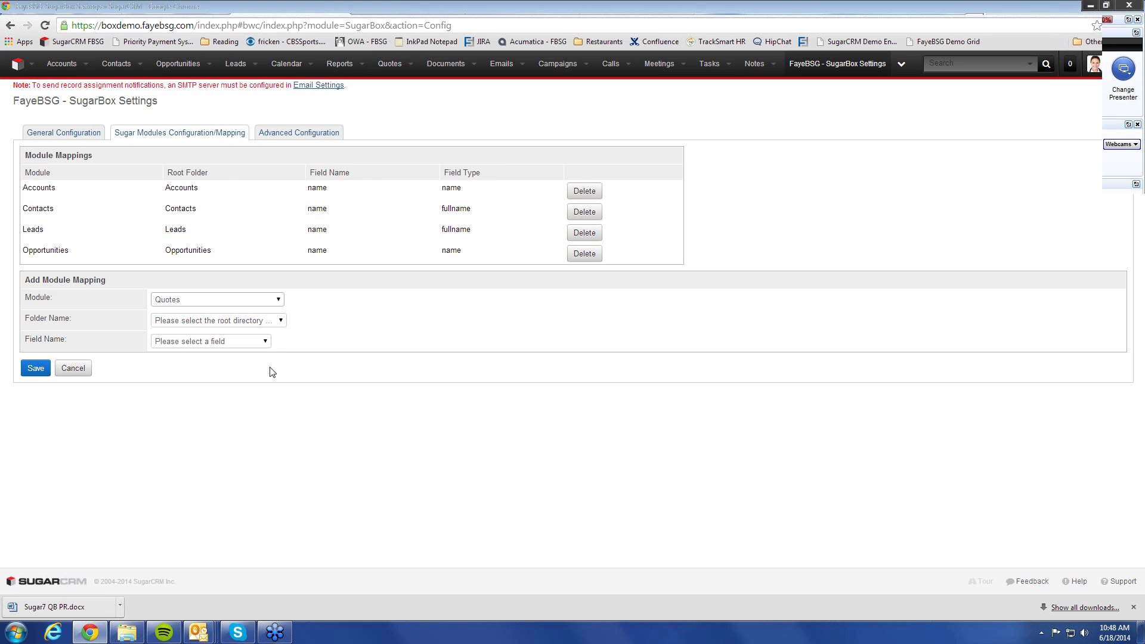
# Map the Quotes module to the Quotes folder using the quote_num field, and save the mapping.
pyautogui.click(283, 325)
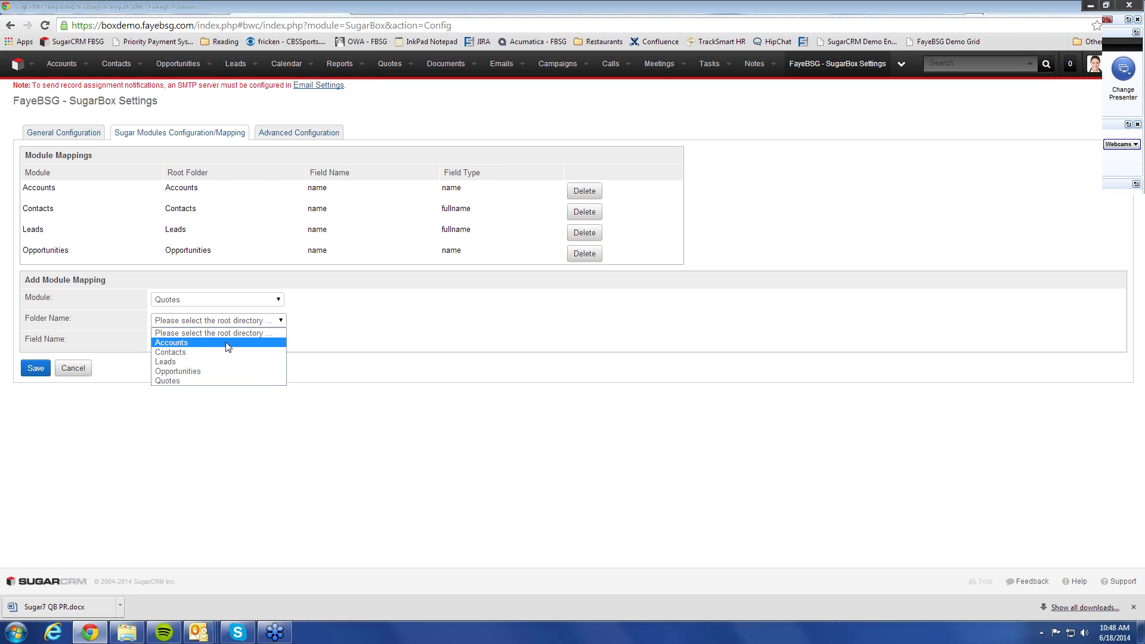
pyautogui.click(201, 382)
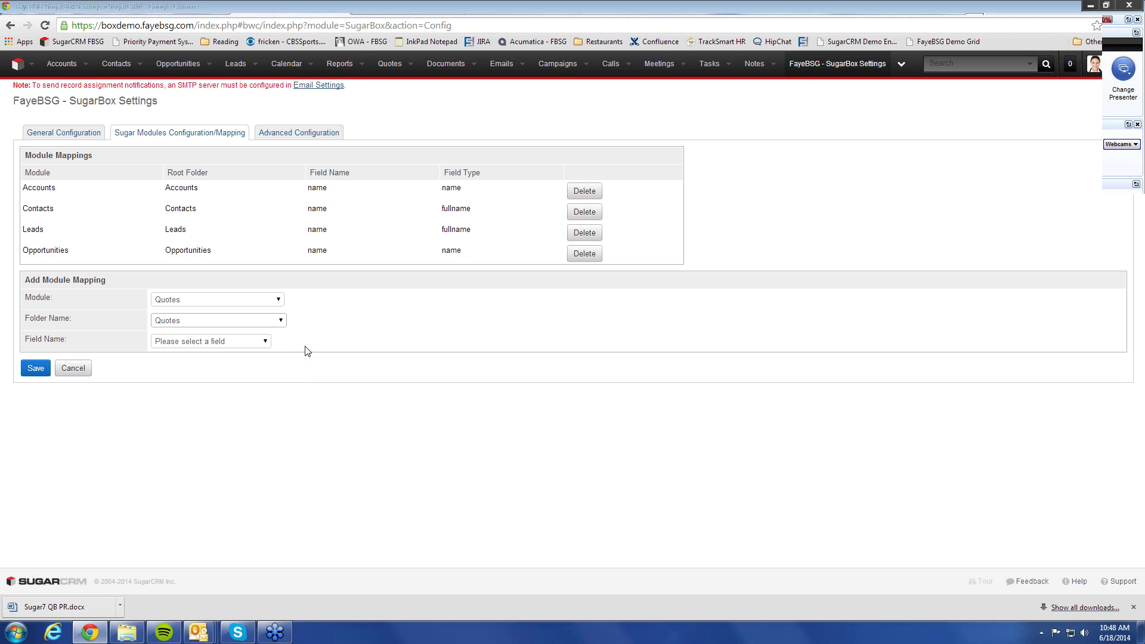
pyautogui.click(265, 344)
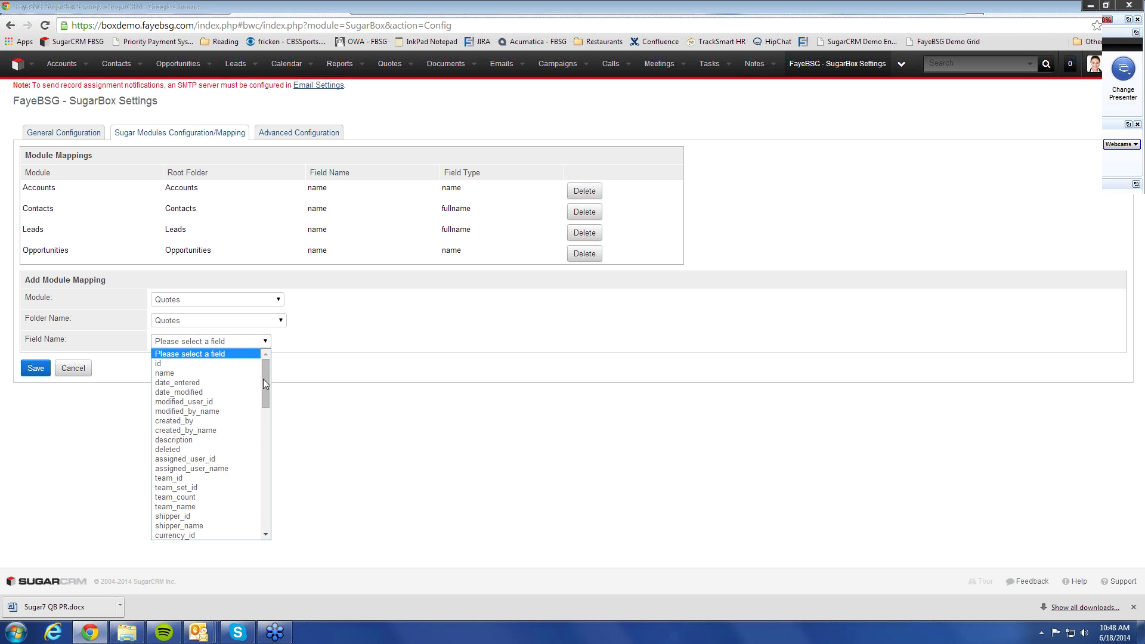
pyautogui.scroll(-3, 266, 487)
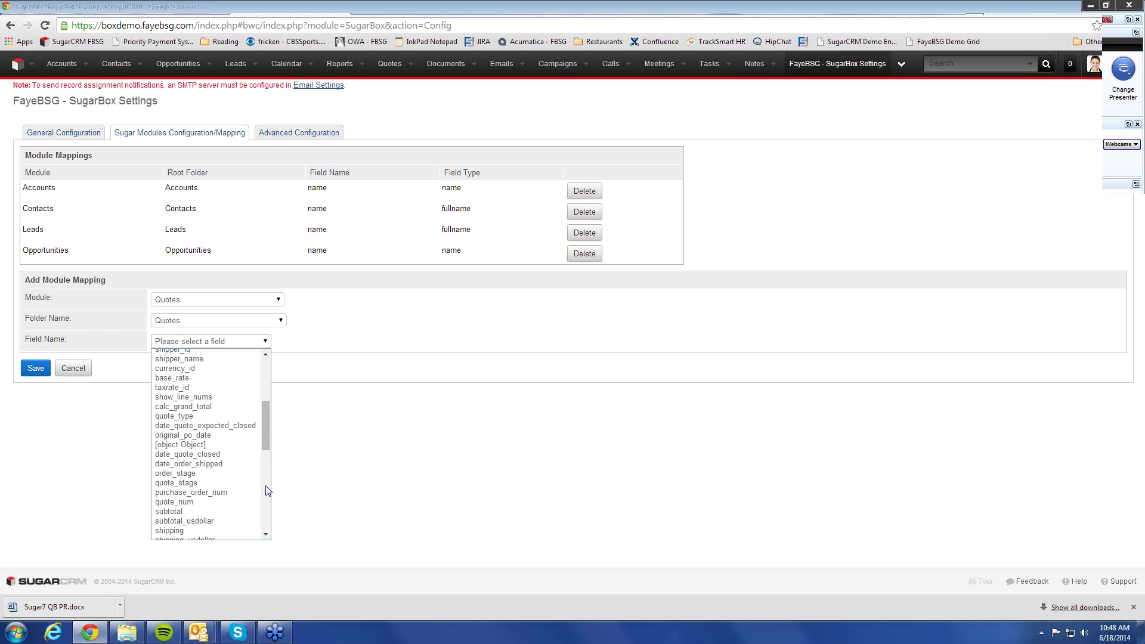
pyautogui.click(240, 502)
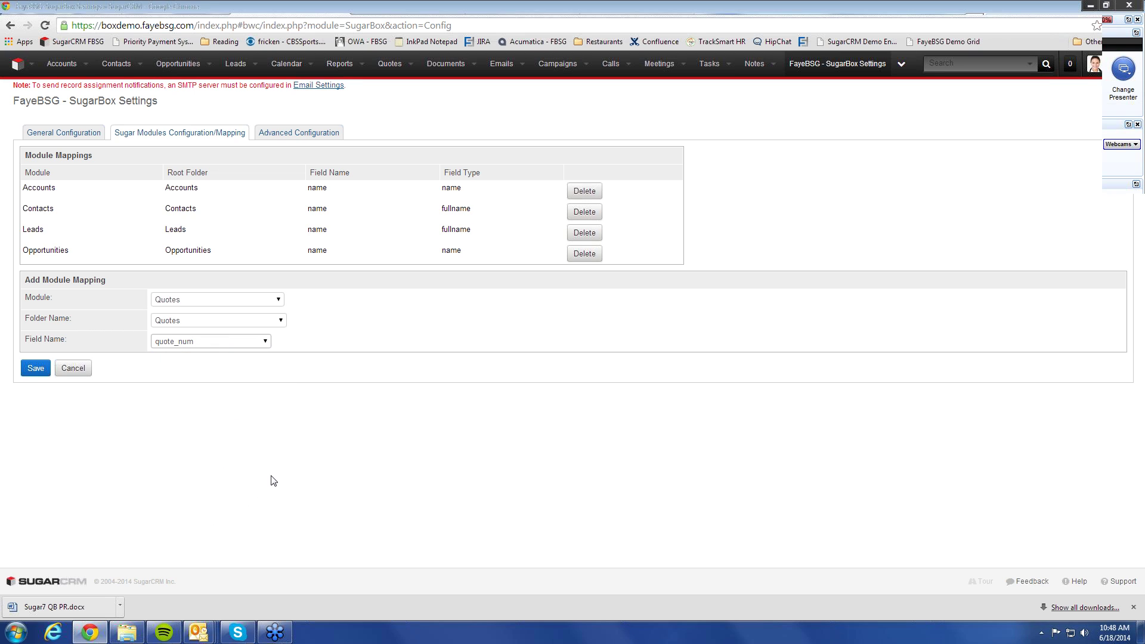
pyautogui.click(38, 371)
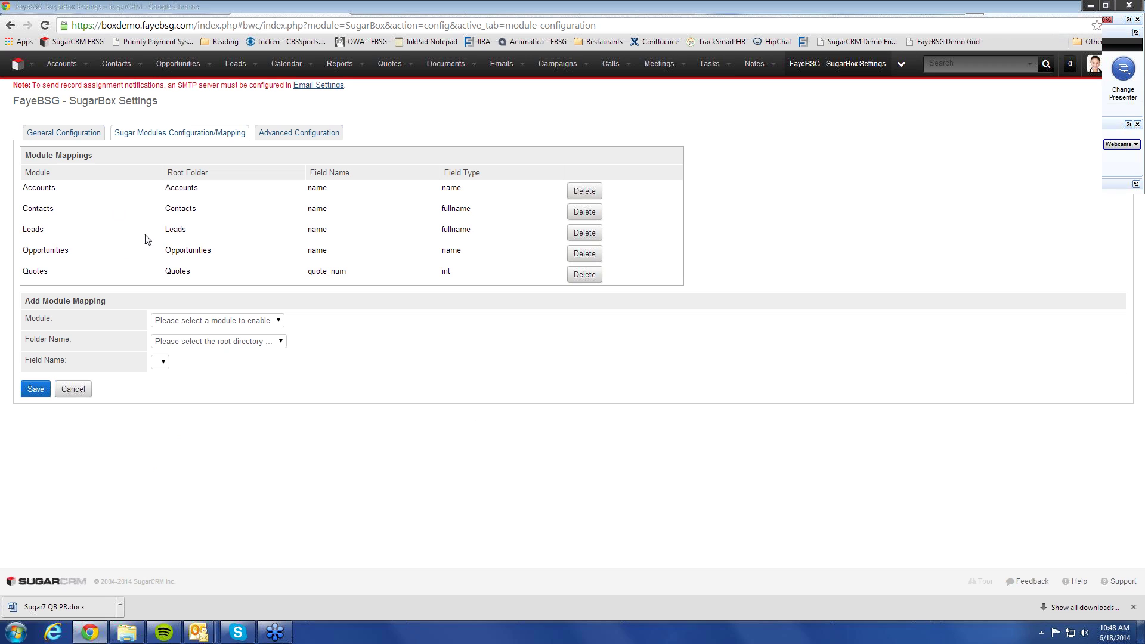
# Save the general SugarBox configuration and return to the quote record.
pyautogui.click(69, 133)
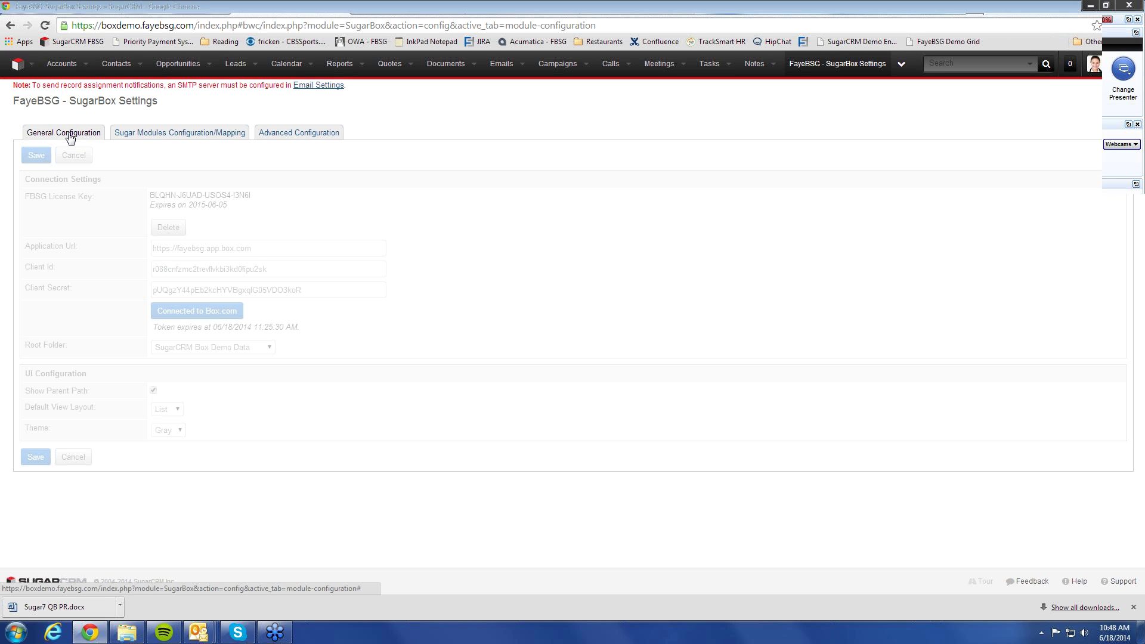
pyautogui.click(37, 457)
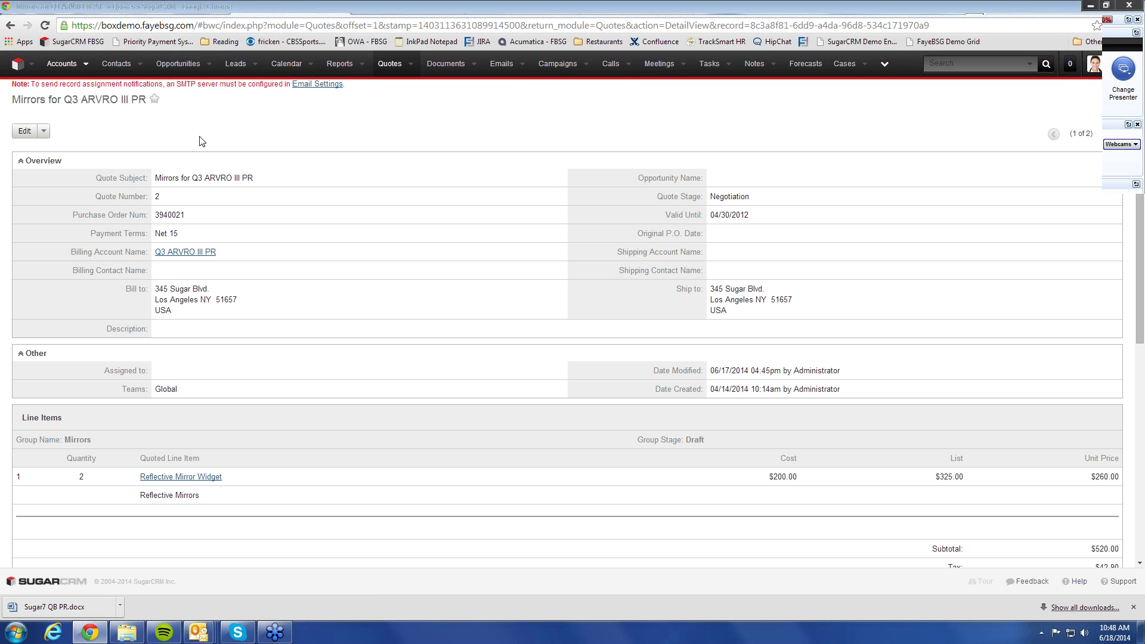
# Reload the quote record and unlock its SugarBox panel by moving the cloud into position.
pyautogui.click(44, 27)
pyautogui.scroll(-5, 349, 161)
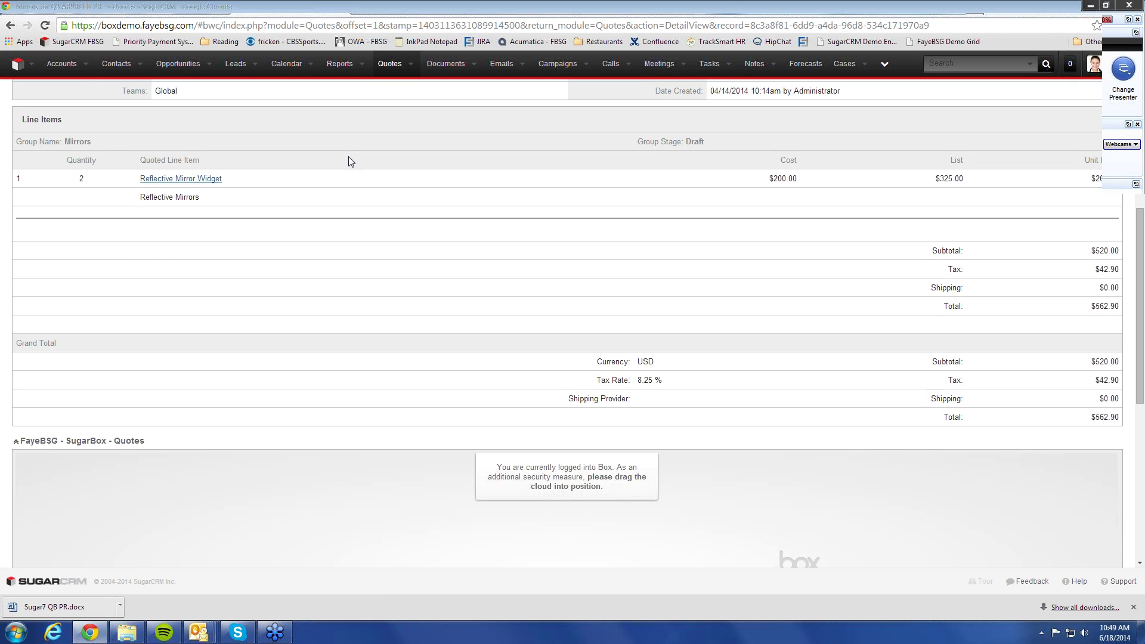
pyautogui.scroll(-3, 350, 160)
pyautogui.moveTo(463, 452); pyautogui.dragTo(799, 420)
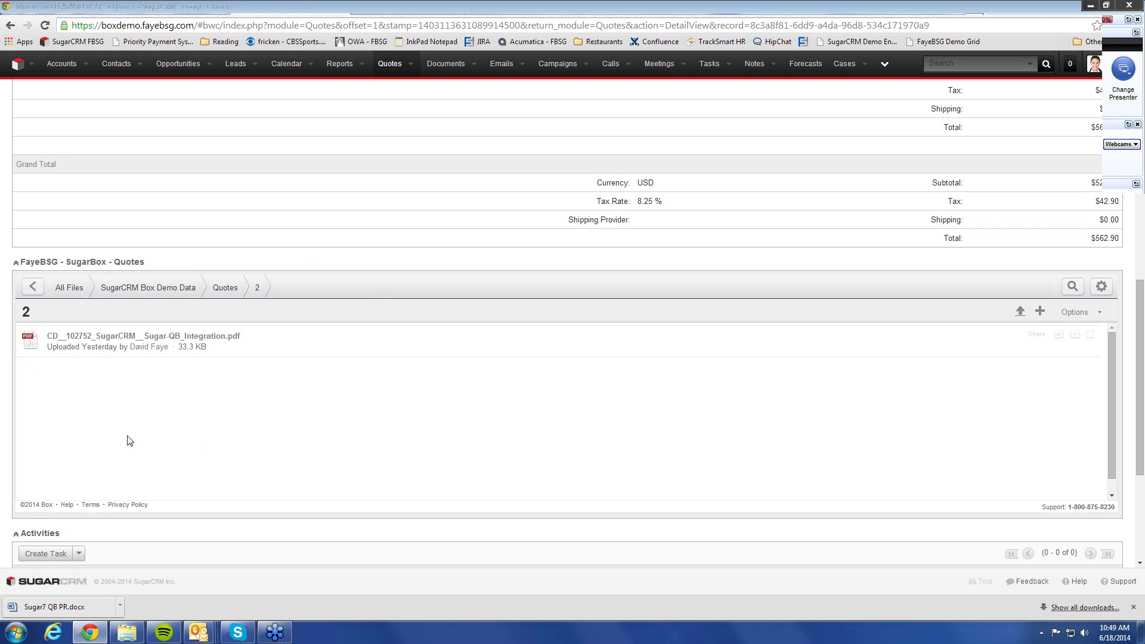
# Review the quote's overview, line items and totals alongside its Box folder.
pyautogui.scroll(1, 515, 430)
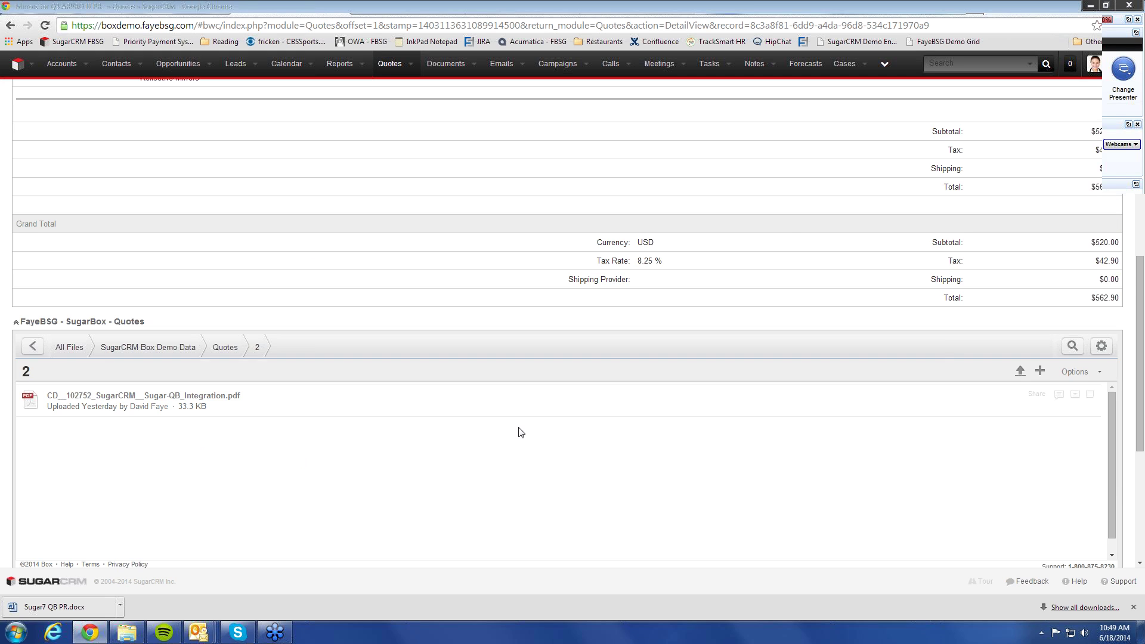
pyautogui.scroll(4, 518, 432)
pyautogui.scroll(-3, 453, 286)
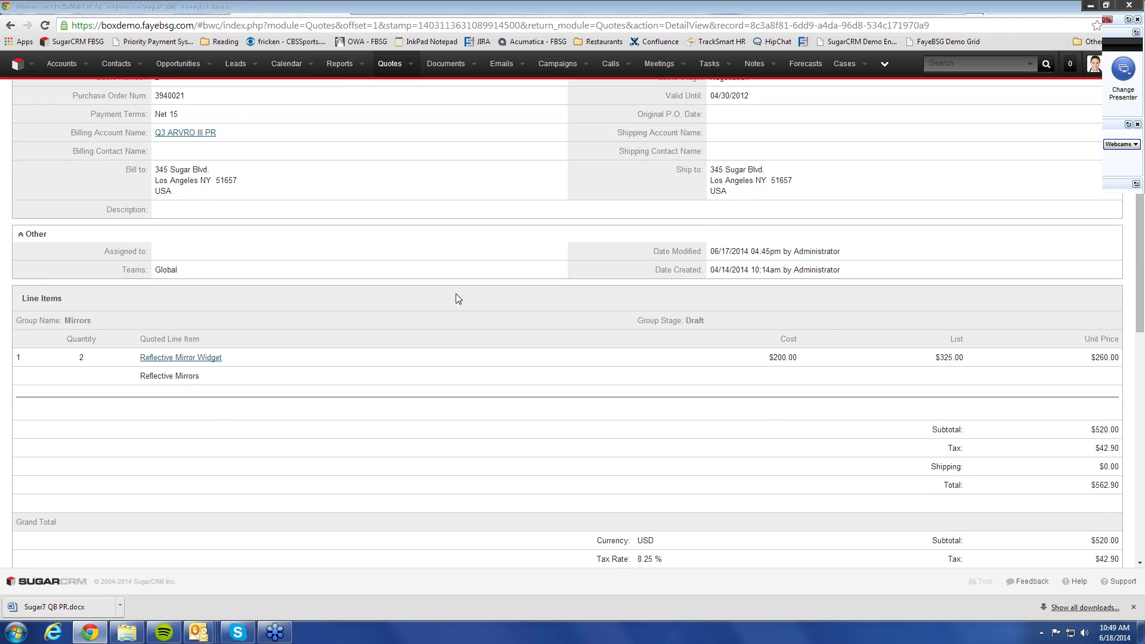
pyautogui.scroll(3, 456, 293)
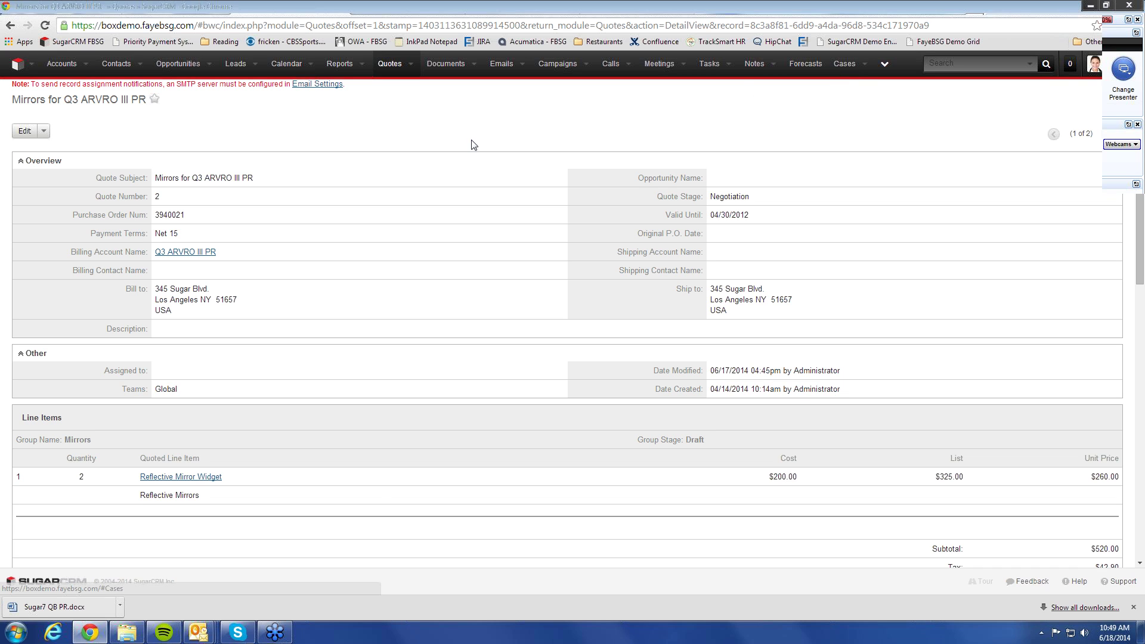
pyautogui.scroll(-1, 461, 229)
pyautogui.scroll(-5, 461, 229)
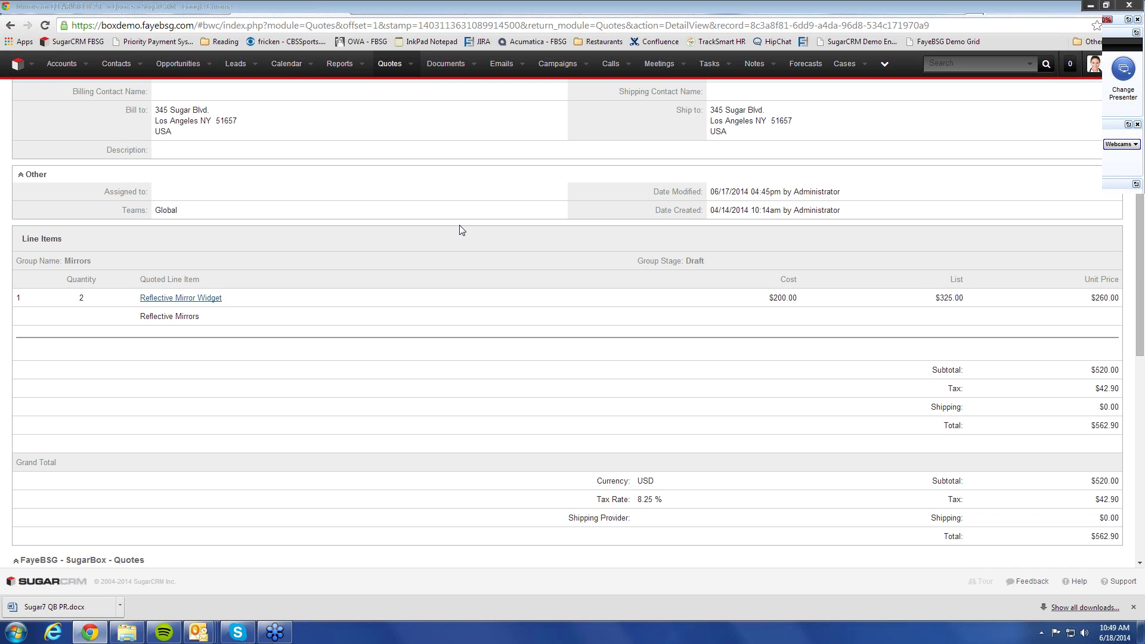
pyautogui.scroll(4, 465, 231)
pyautogui.scroll(2, 466, 231)
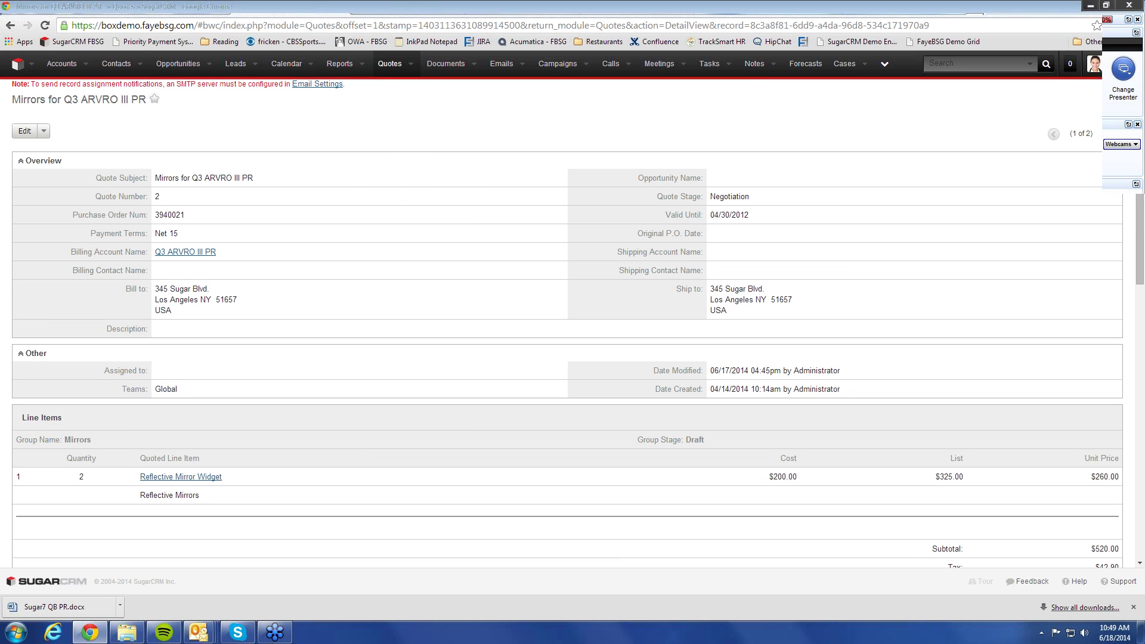
# Check the SugarBox settings, open the Jungle Systems Inc account and unlock its Box dashboard by placing the cloud.
pyautogui.click(409, 11)
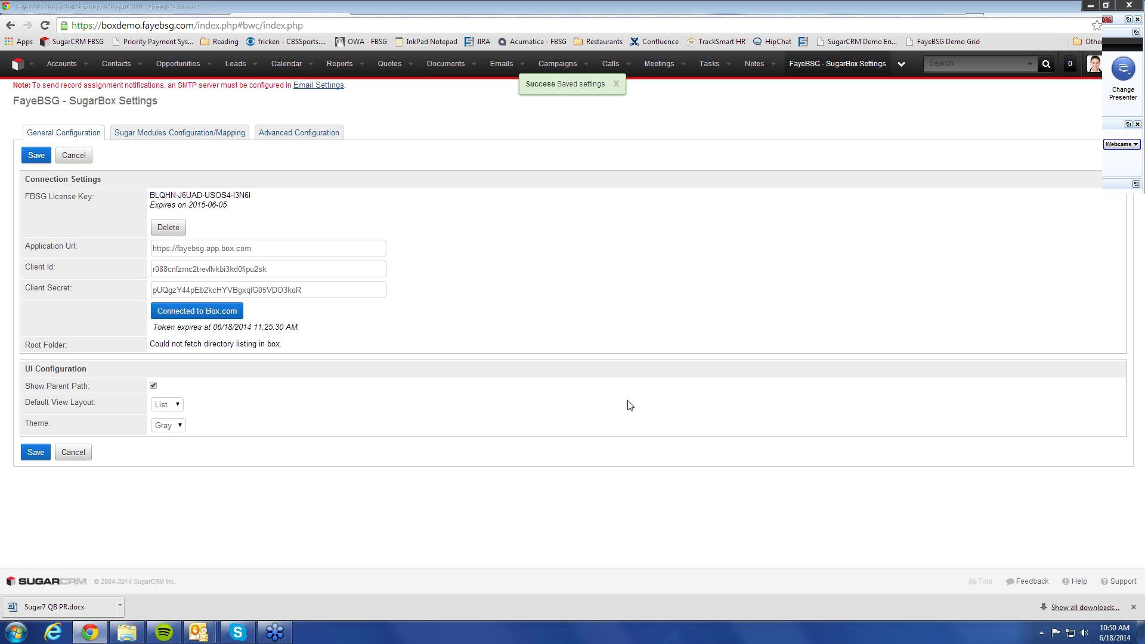
pyautogui.click(281, 4)
pyautogui.click(86, 63)
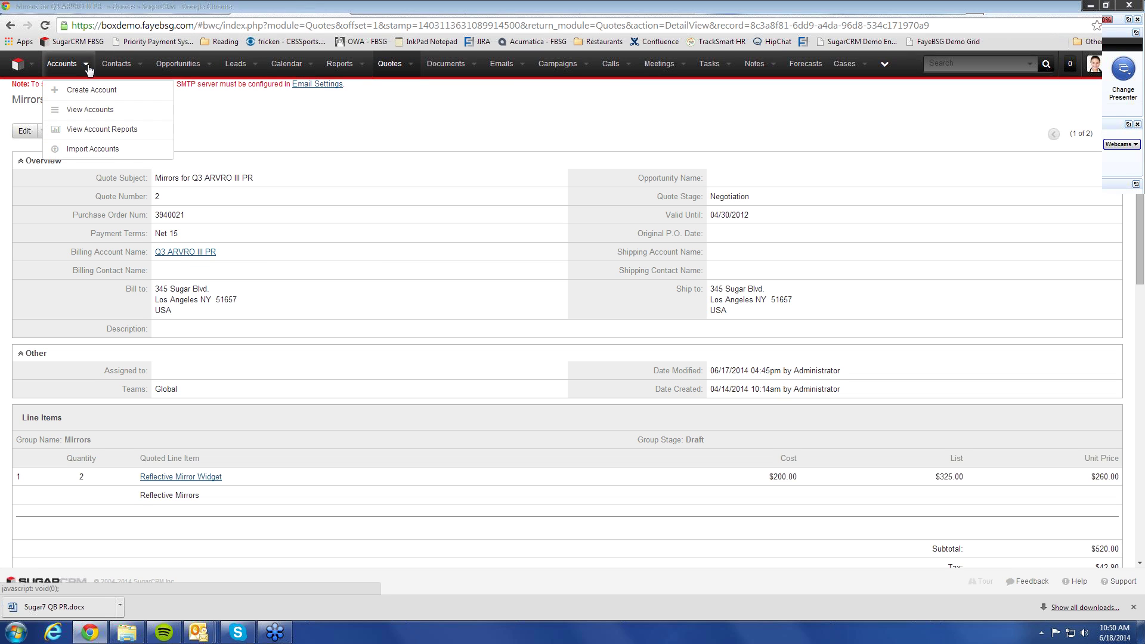
pyautogui.click(114, 170)
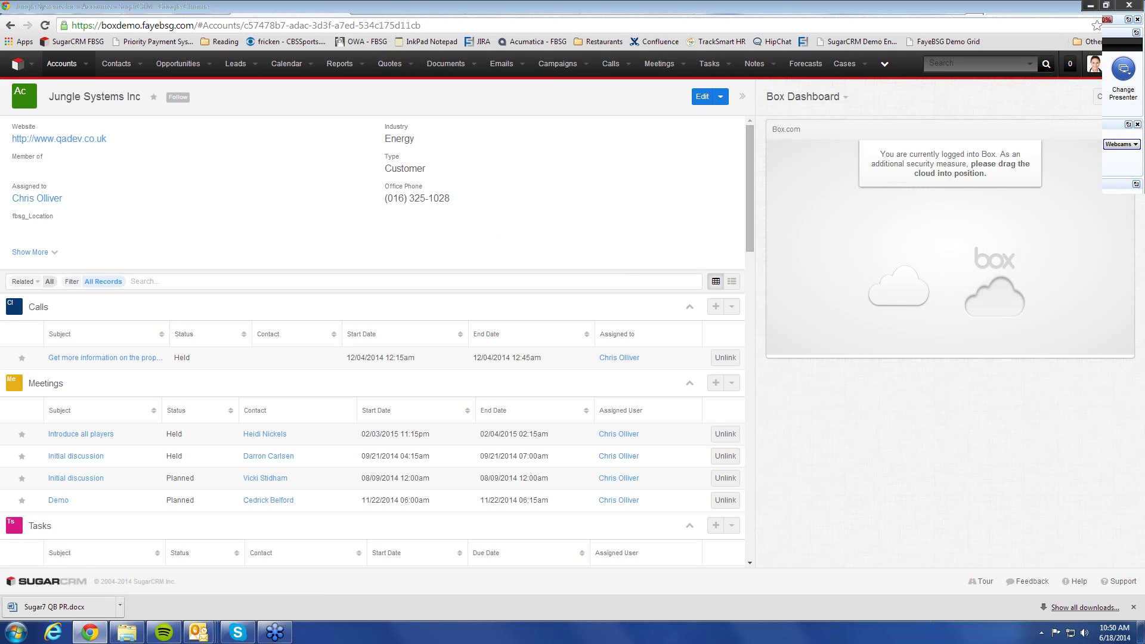
pyautogui.moveTo(900, 292); pyautogui.dragTo(1000, 302)
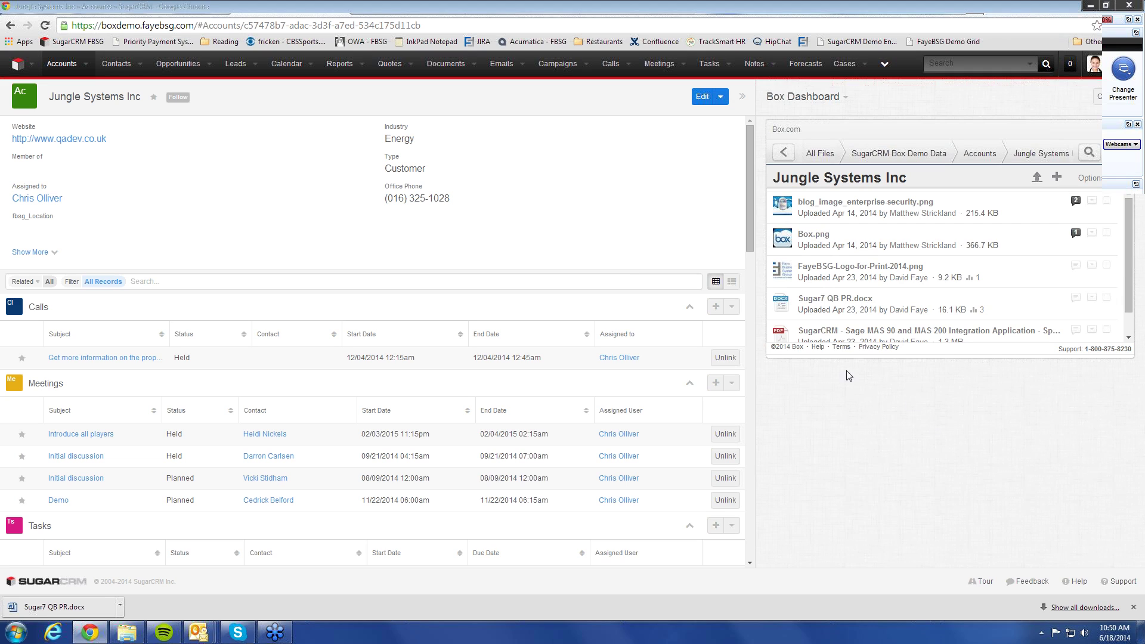
pyautogui.click(1135, 31)
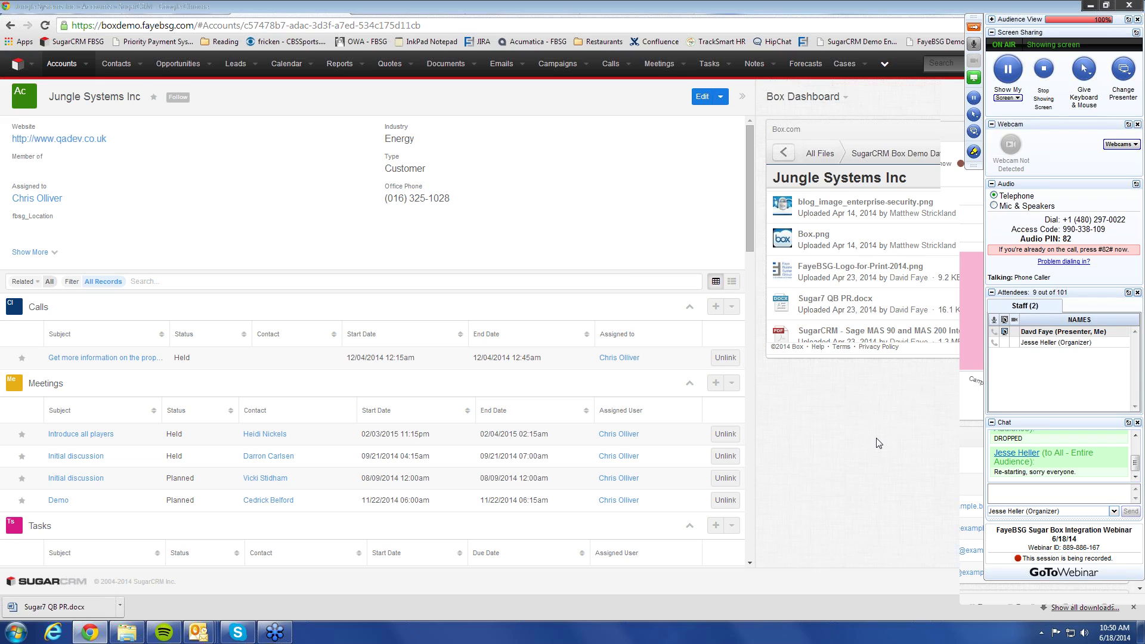
pyautogui.click(972, 27)
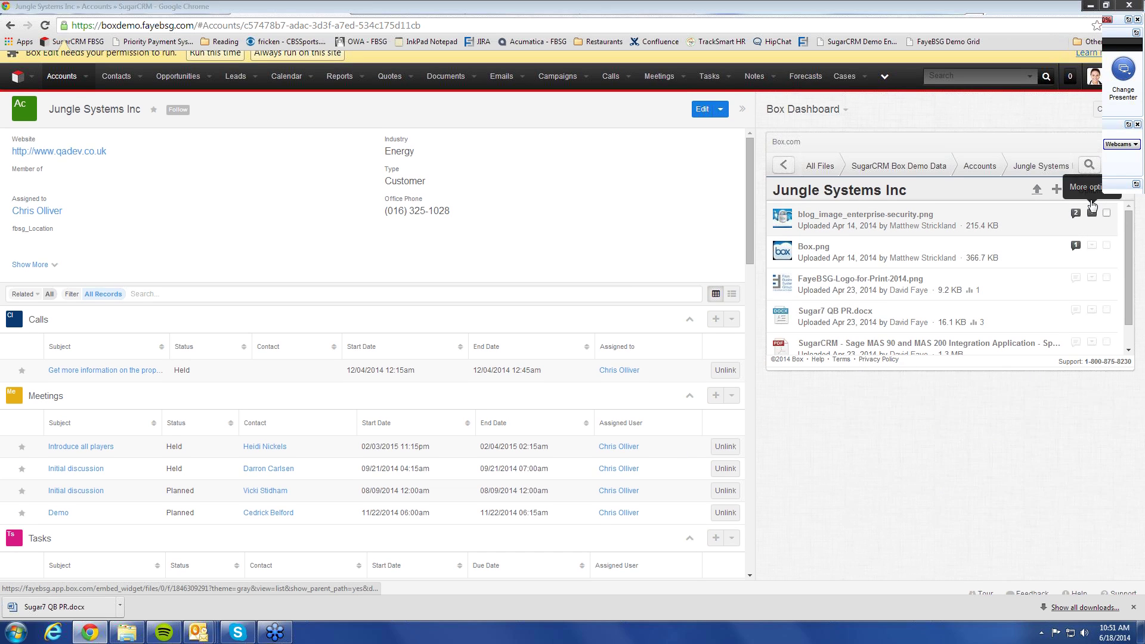
# Examine the file actions available for blog_image_enterprise-security.png in the account's Box folder.
pyautogui.click(1091, 209)
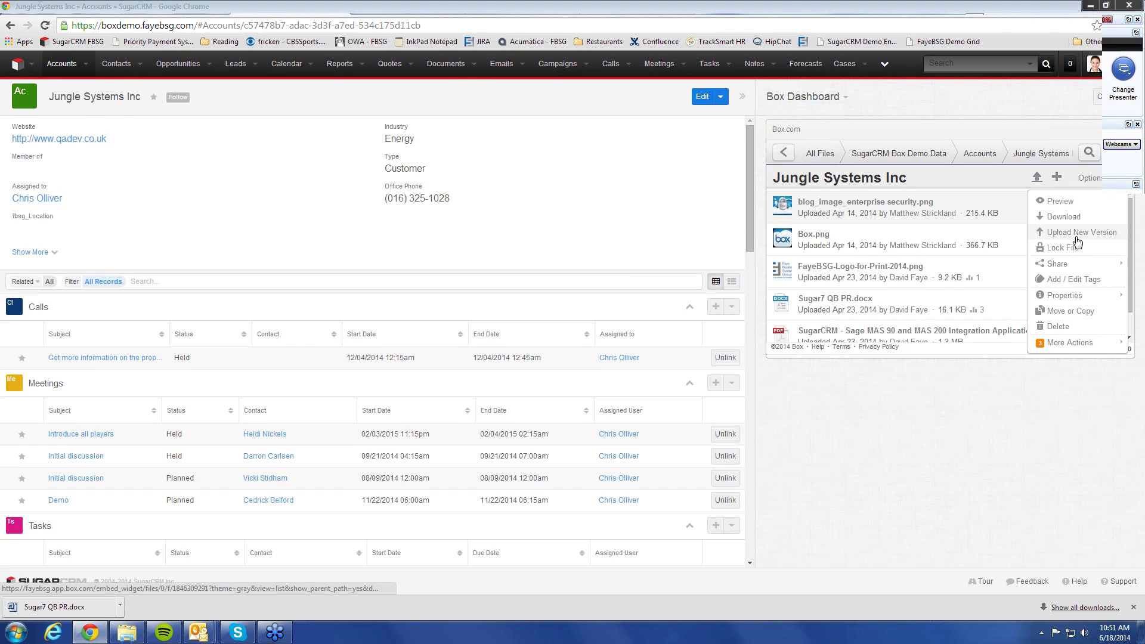
pyautogui.moveTo(1067, 280)
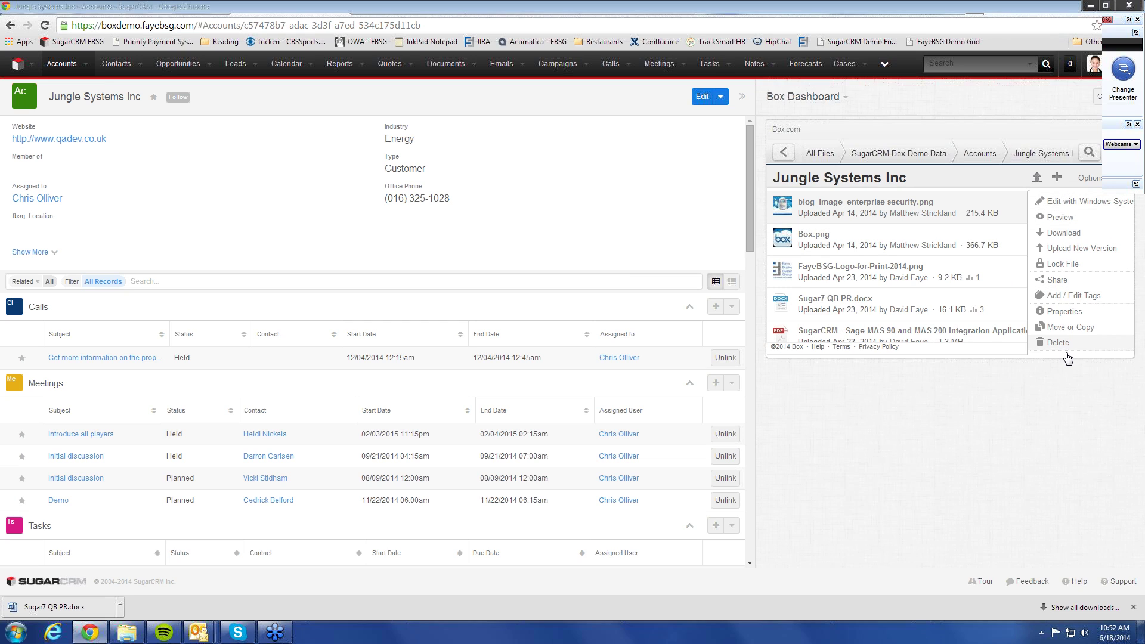
pyautogui.moveTo(1067, 356)
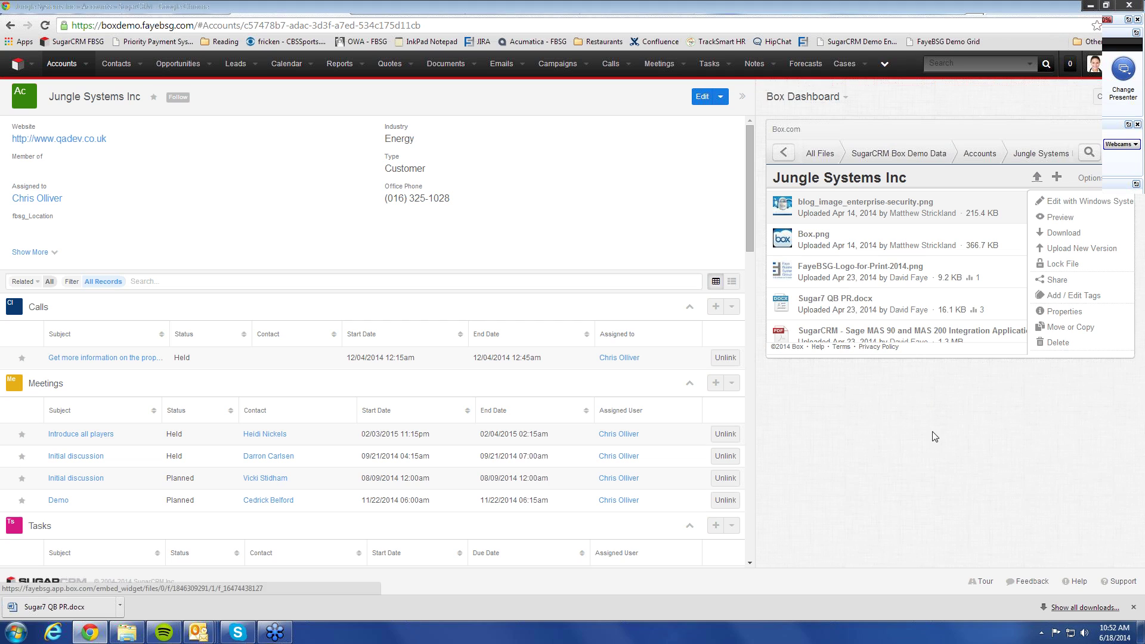
pyautogui.click(974, 175)
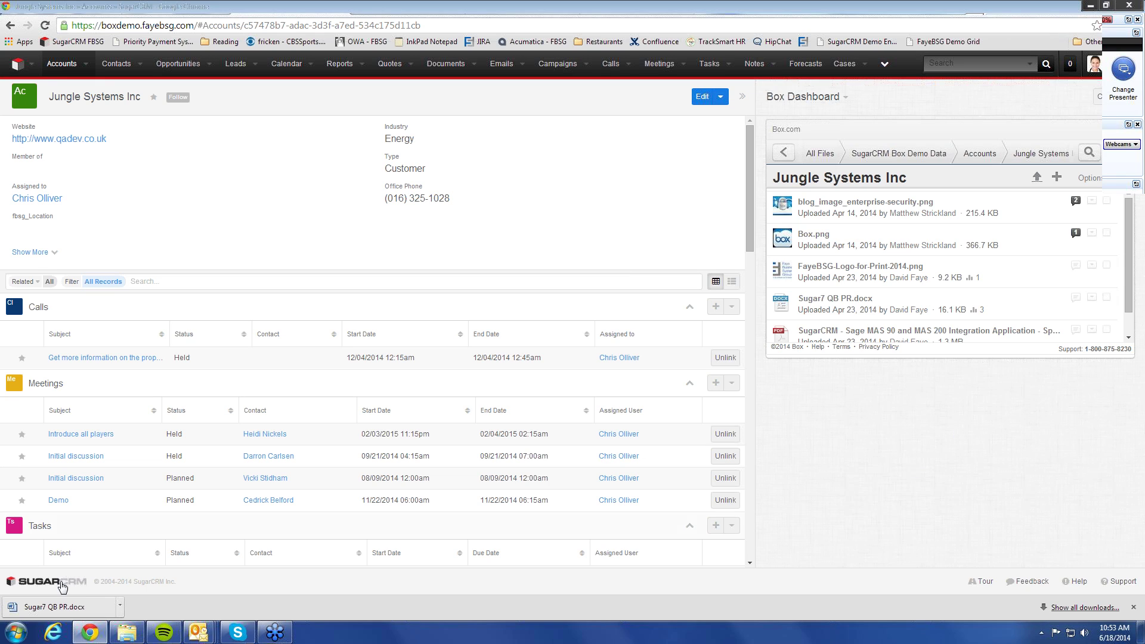
# Browse the synced My Box Files folder in Windows Explorer and close the window.
pyautogui.click(22, 626)
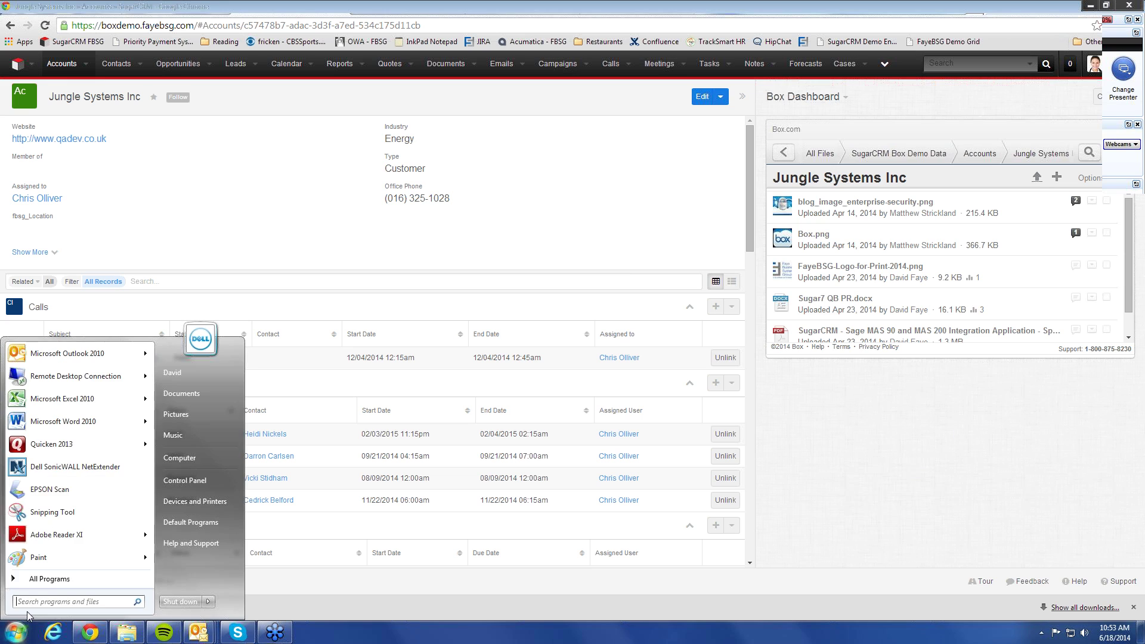
pyautogui.click(179, 457)
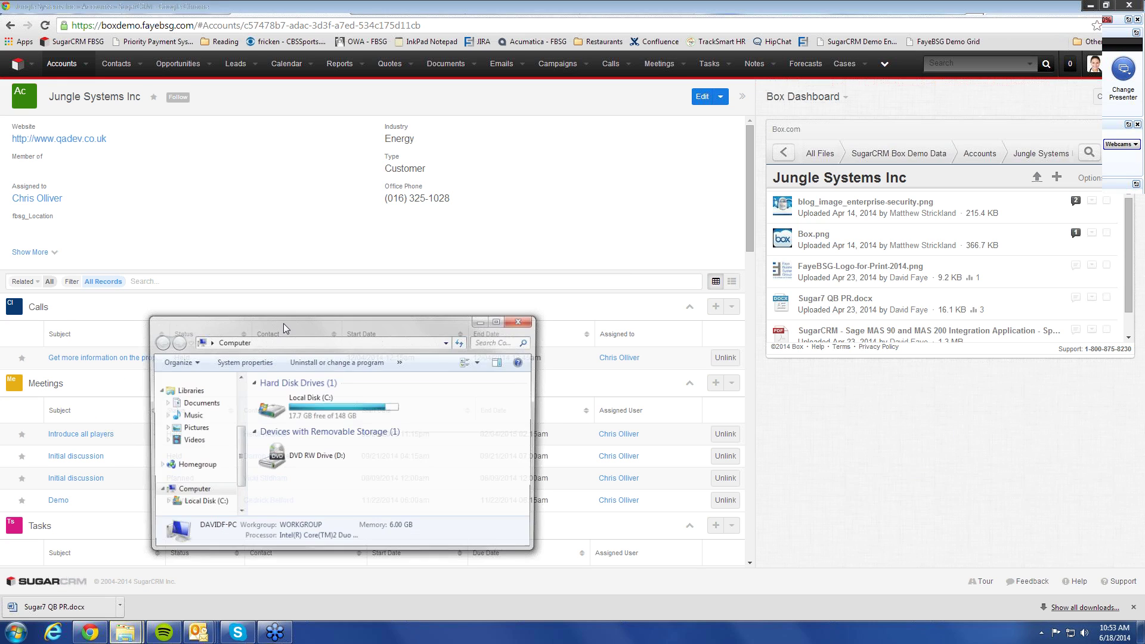
pyautogui.click(236, 404)
pyautogui.click(200, 421)
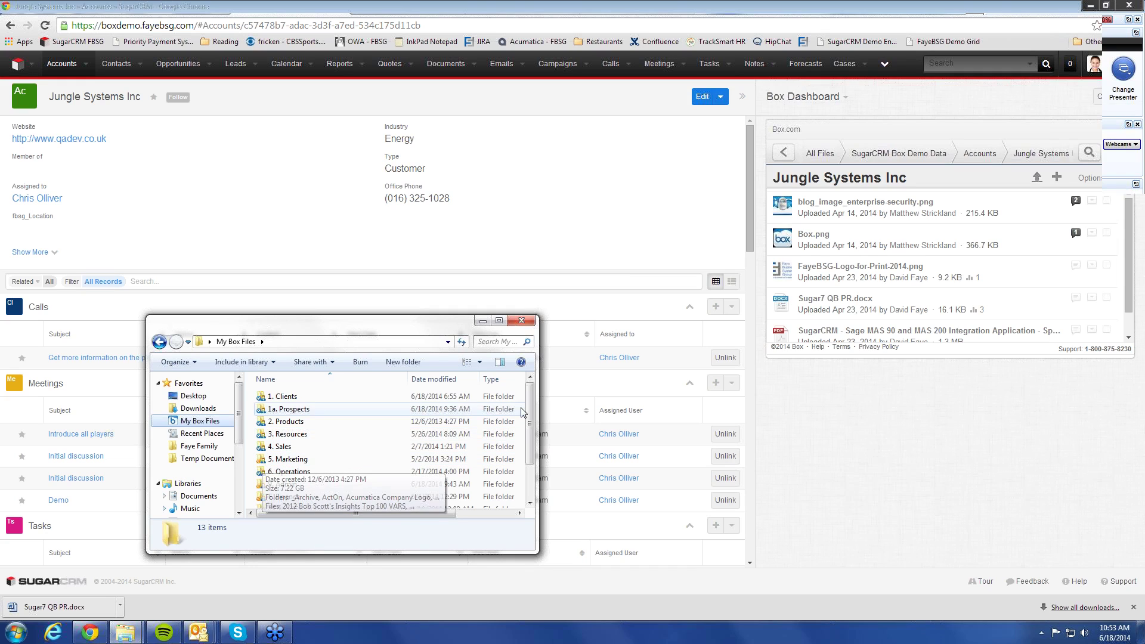
pyautogui.moveTo(530, 424)
pyautogui.mouseDown()
pyautogui.moveTo(530, 463)
pyautogui.moveTo(530, 424)
pyautogui.mouseUp()
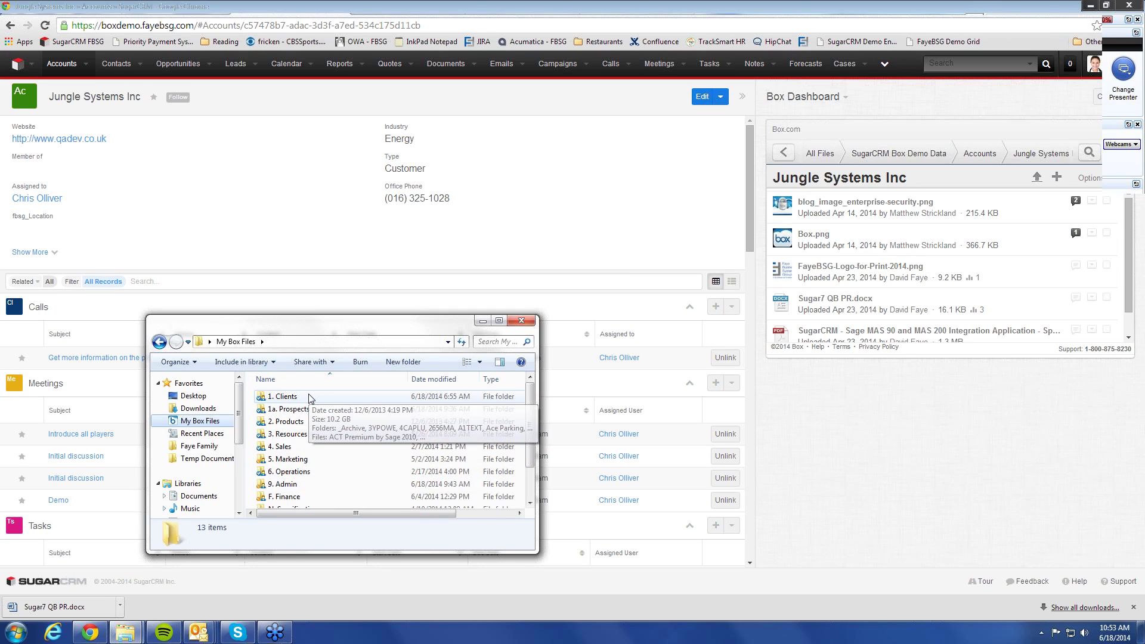
pyautogui.click(521, 321)
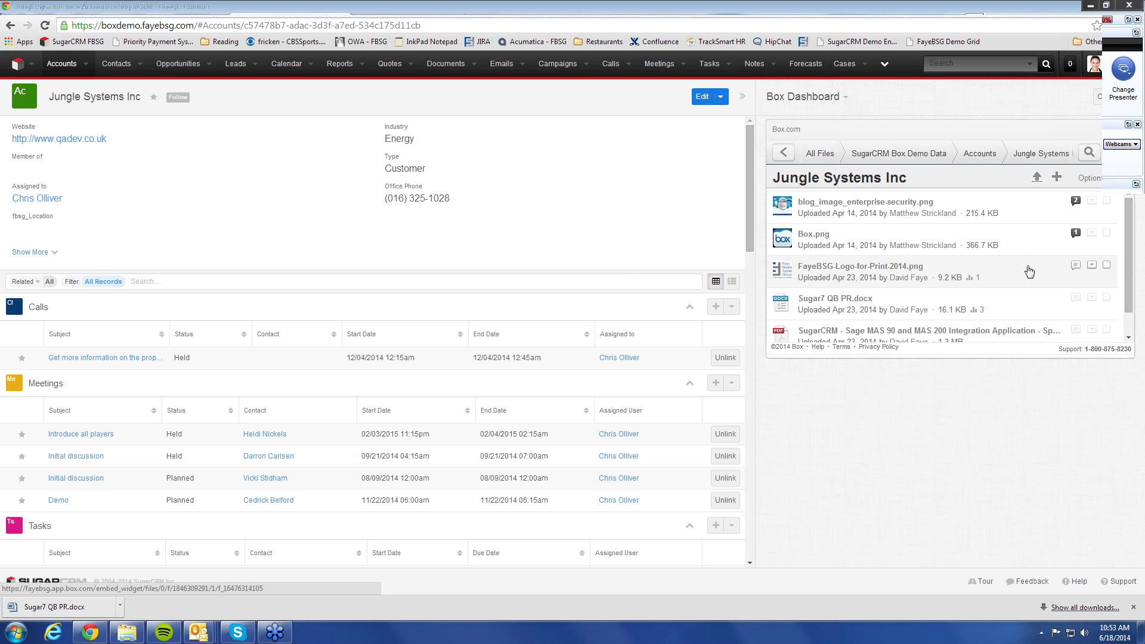
# Select Sugar7 QB PR.docx in the account's Box folder and examine its options, including the additional actions.
pyautogui.click(1107, 301)
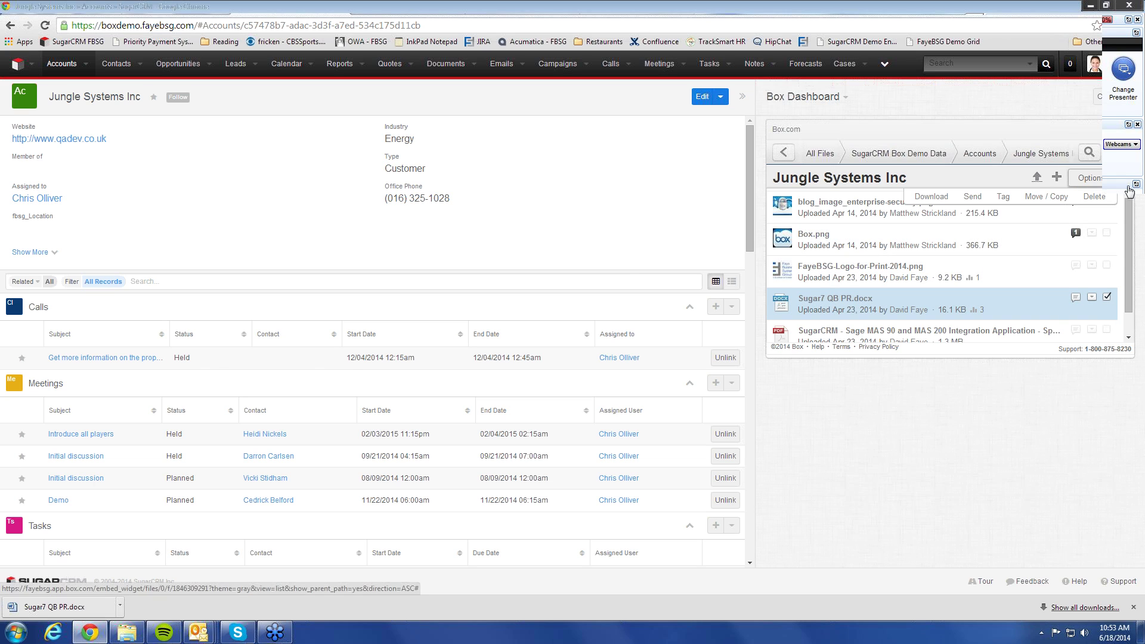
pyautogui.click(1090, 178)
pyautogui.moveTo(1096, 219)
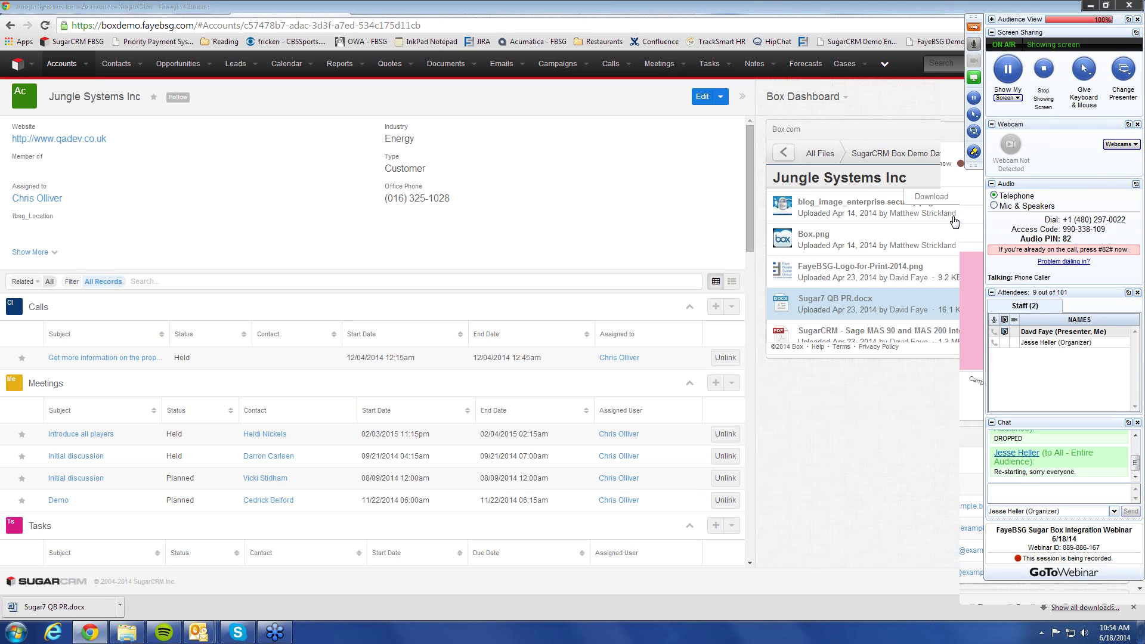
pyautogui.click(975, 27)
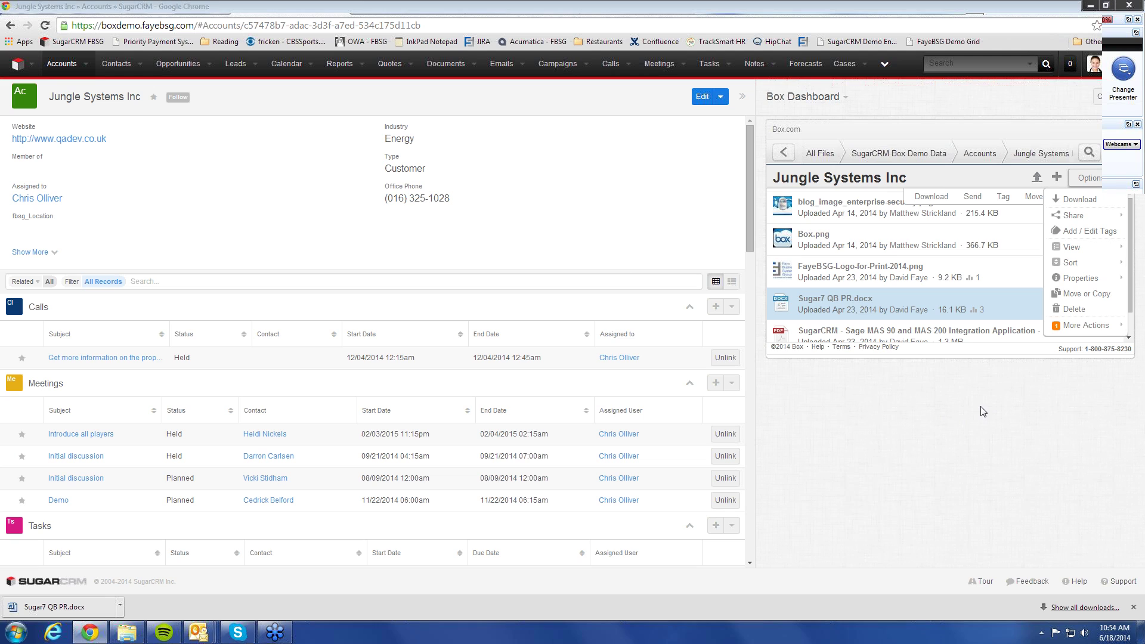
pyautogui.moveTo(1119, 332)
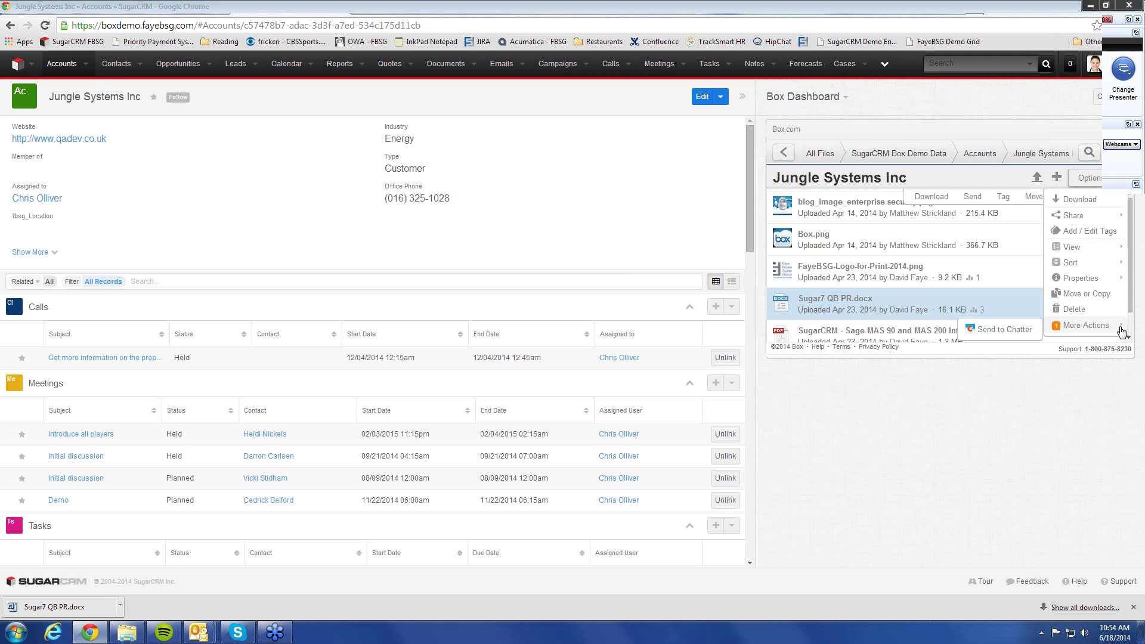
# Create a new folder named Test Folder in the Jungle Systems Inc Box folder.
pyautogui.click(1057, 178)
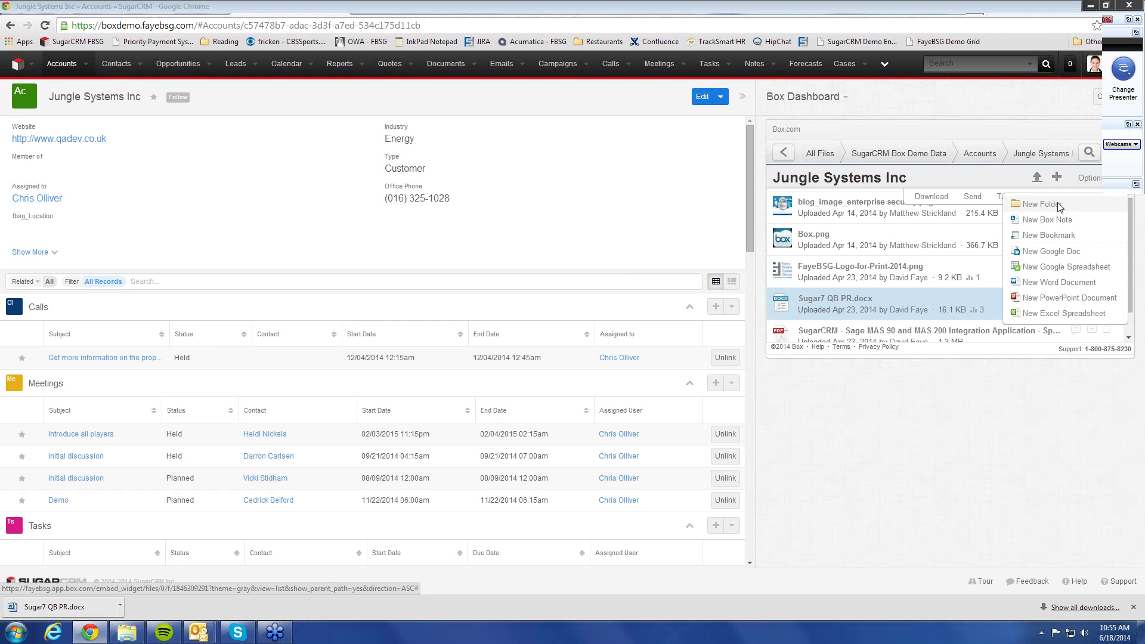
pyautogui.click(1058, 205)
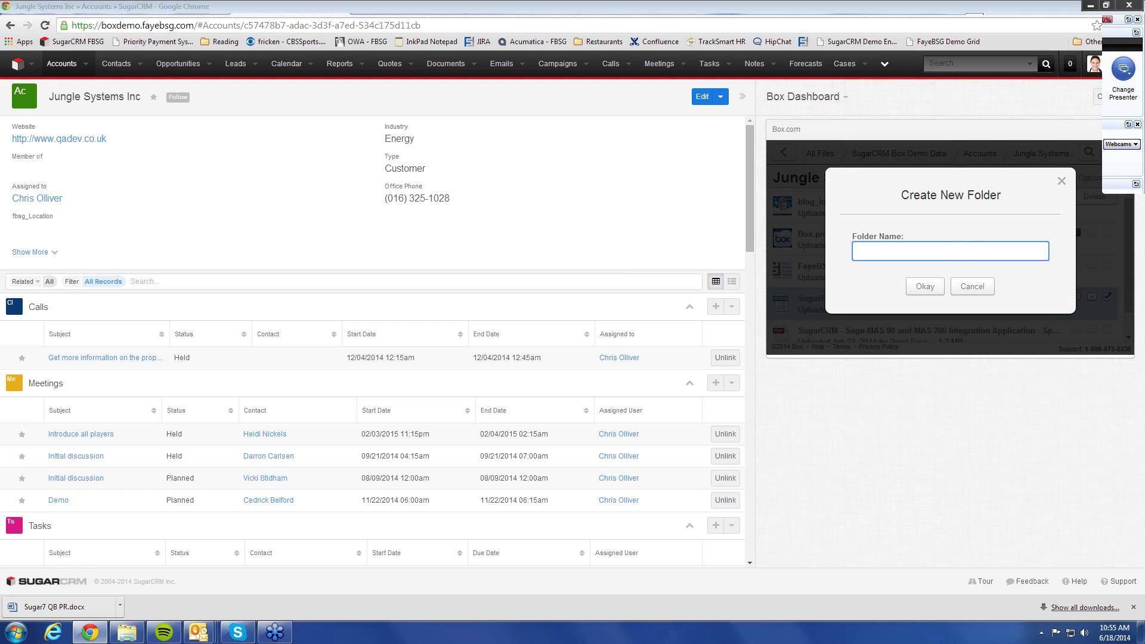
pyautogui.write('Test Folder')
pyautogui.click(924, 286)
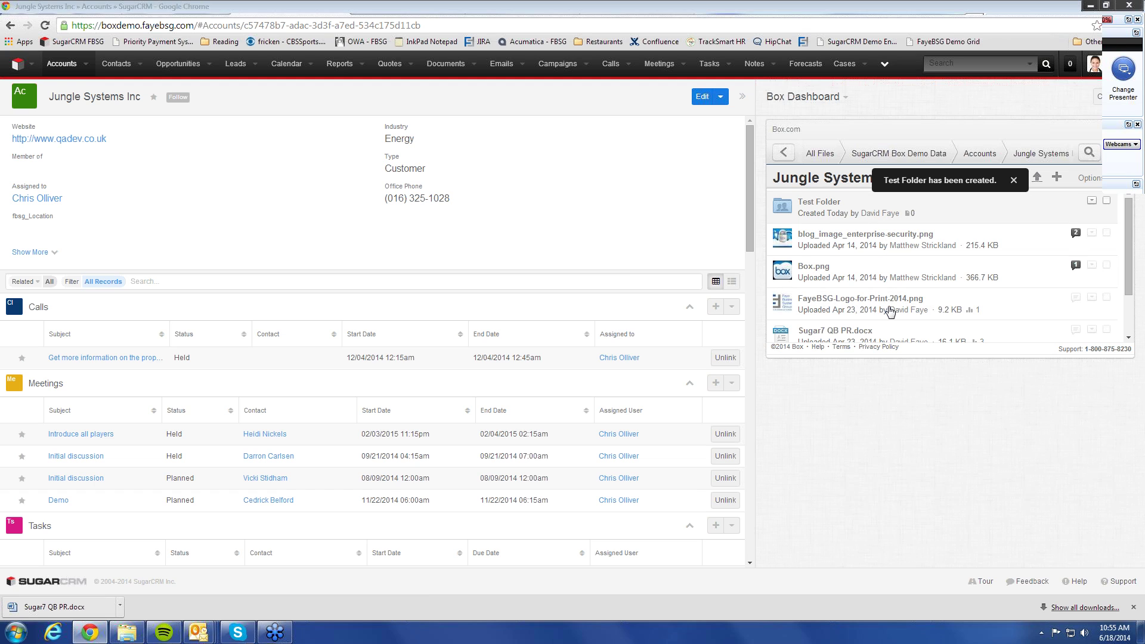
# Switch to Box, check the Jungle Systems Inc folder under SugarCRM Box Demo Data > Accounts, and return to the account record.
pyautogui.hotkey('alt', 'Tab')
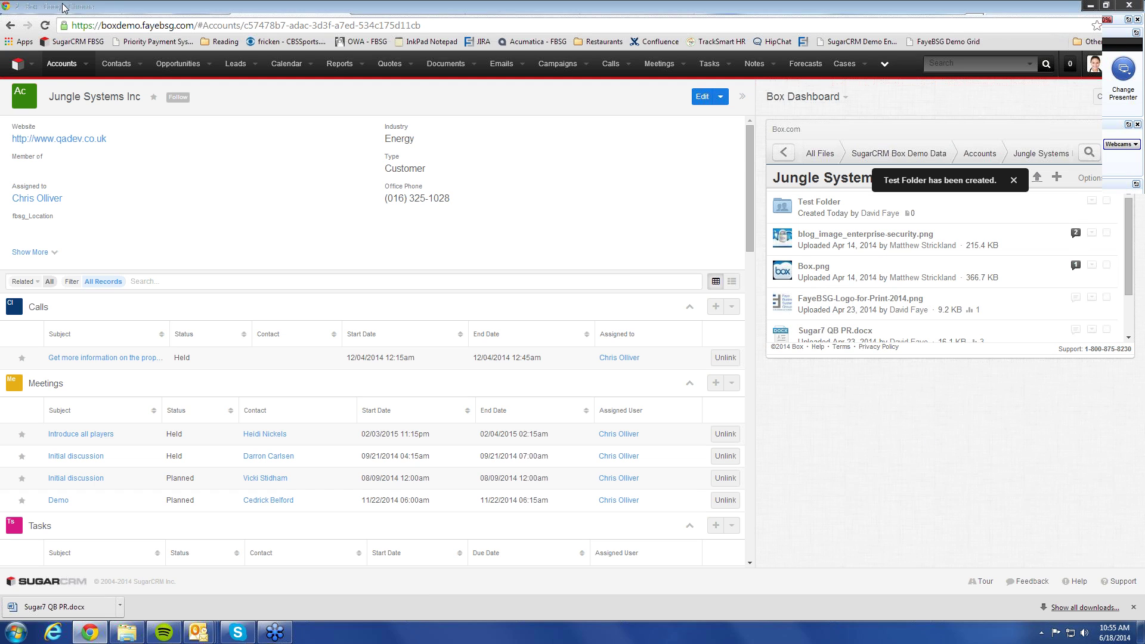
pyautogui.click(371, 112)
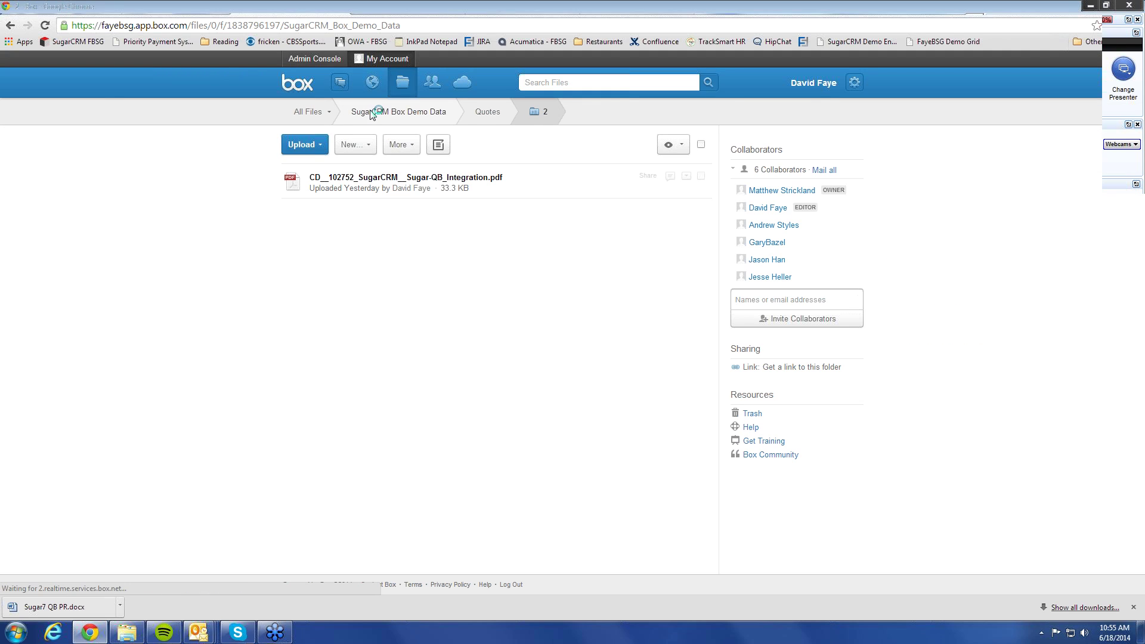
pyautogui.click(330, 178)
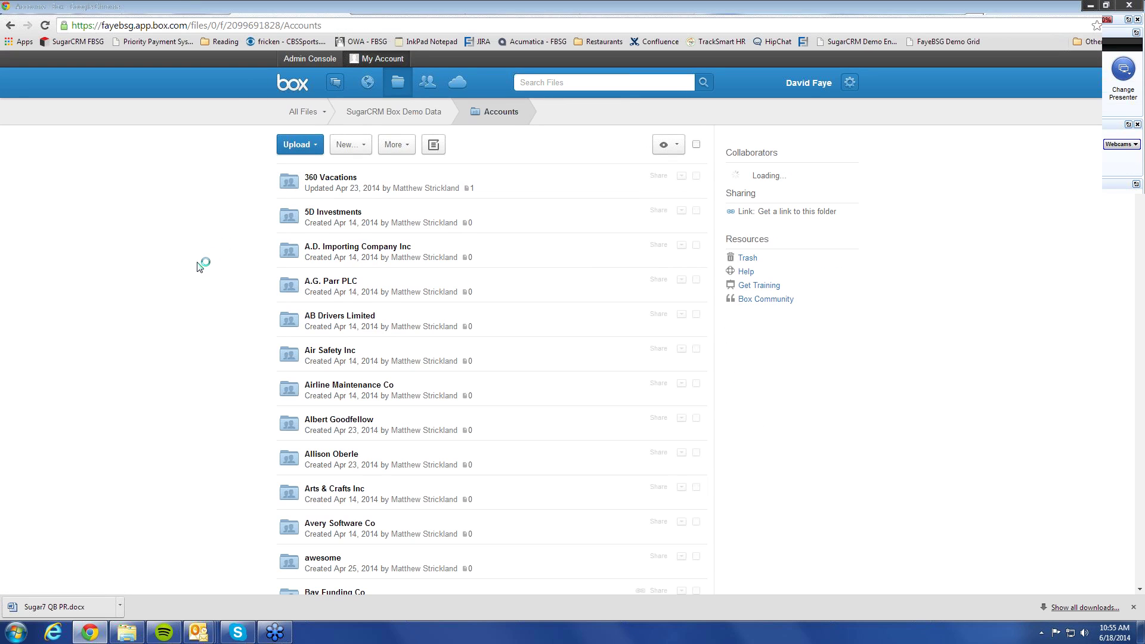
pyautogui.scroll(-15, 199, 266)
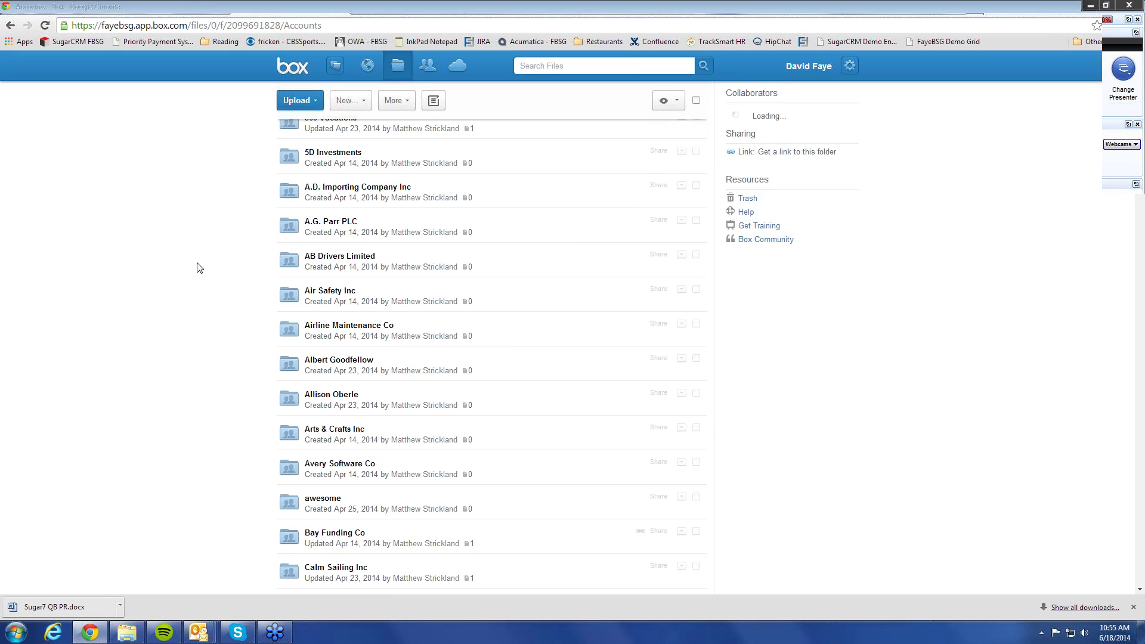
pyautogui.scroll(-4, 226, 401)
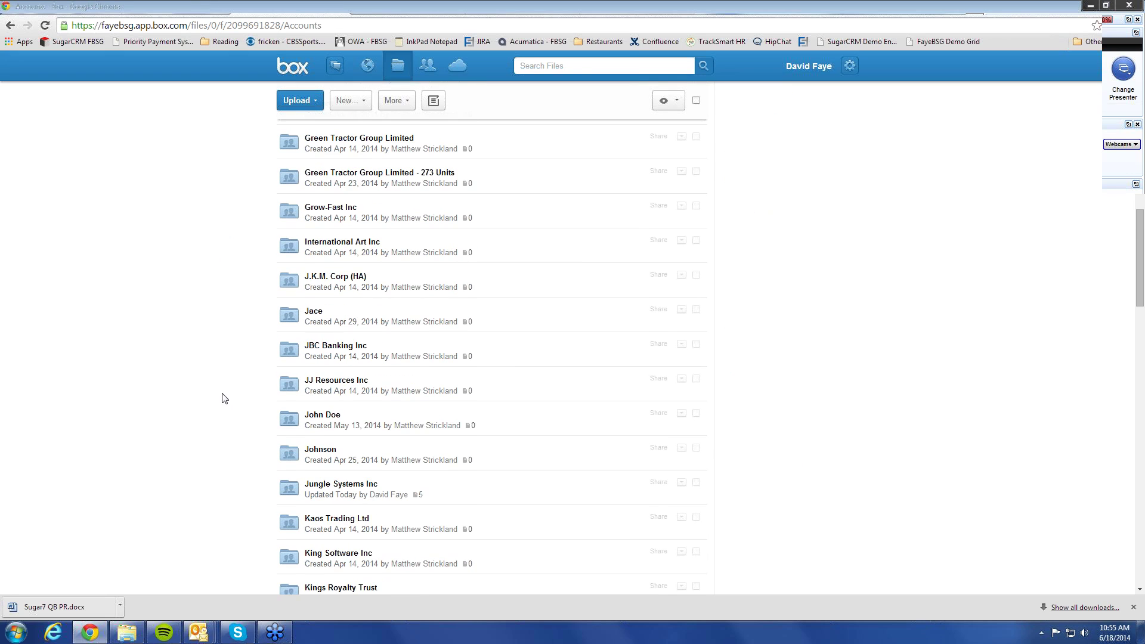
pyautogui.click(322, 426)
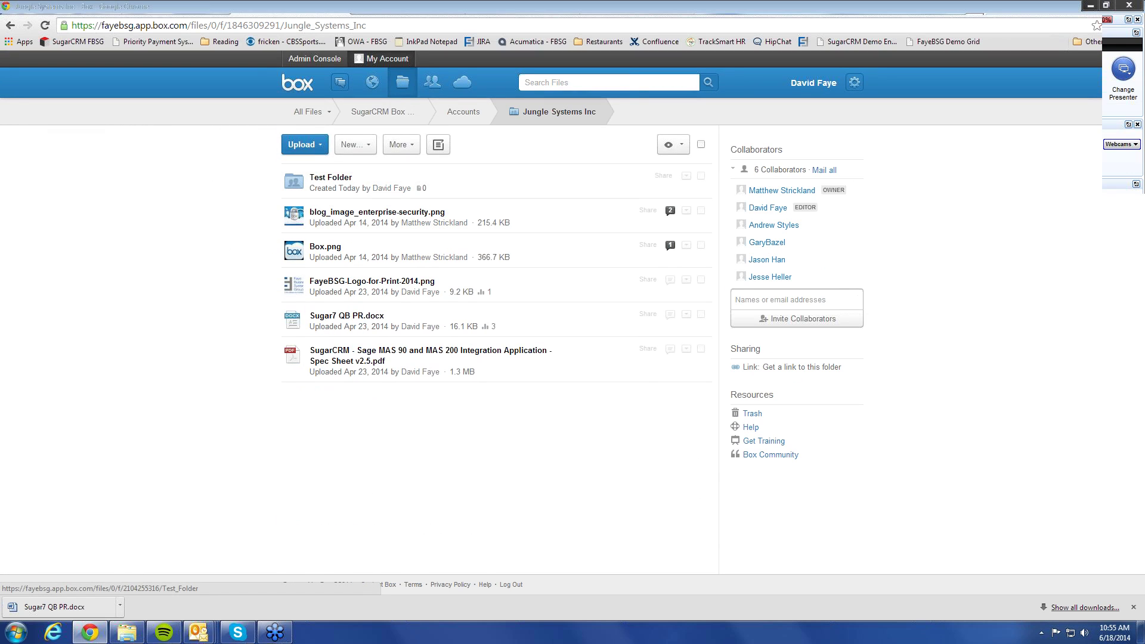
pyautogui.click(307, 8)
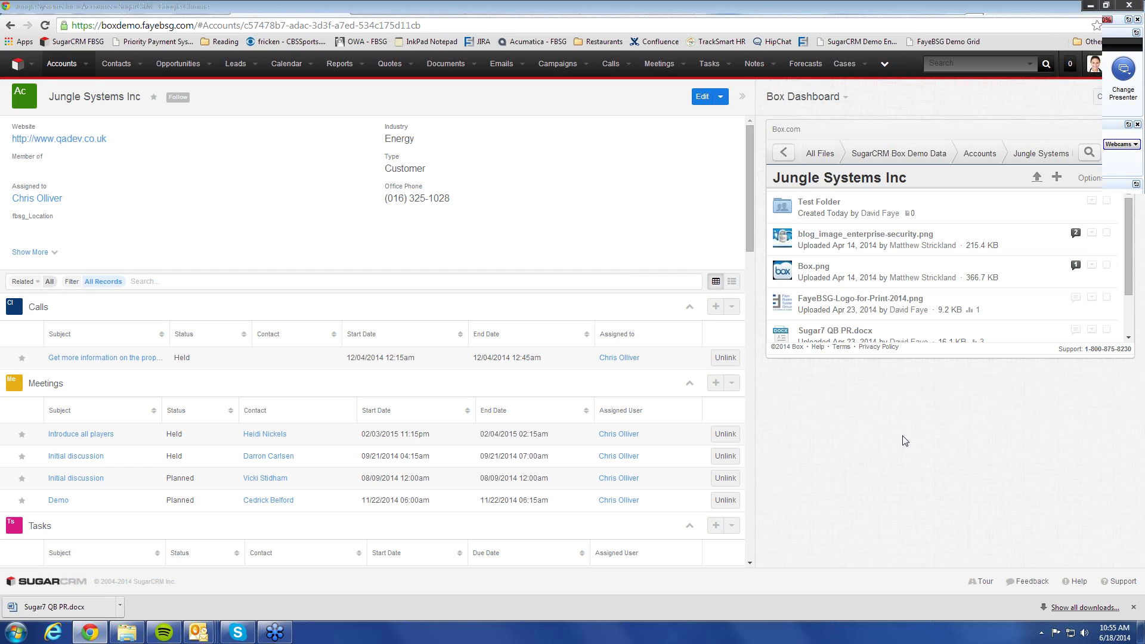
pyautogui.click(1136, 32)
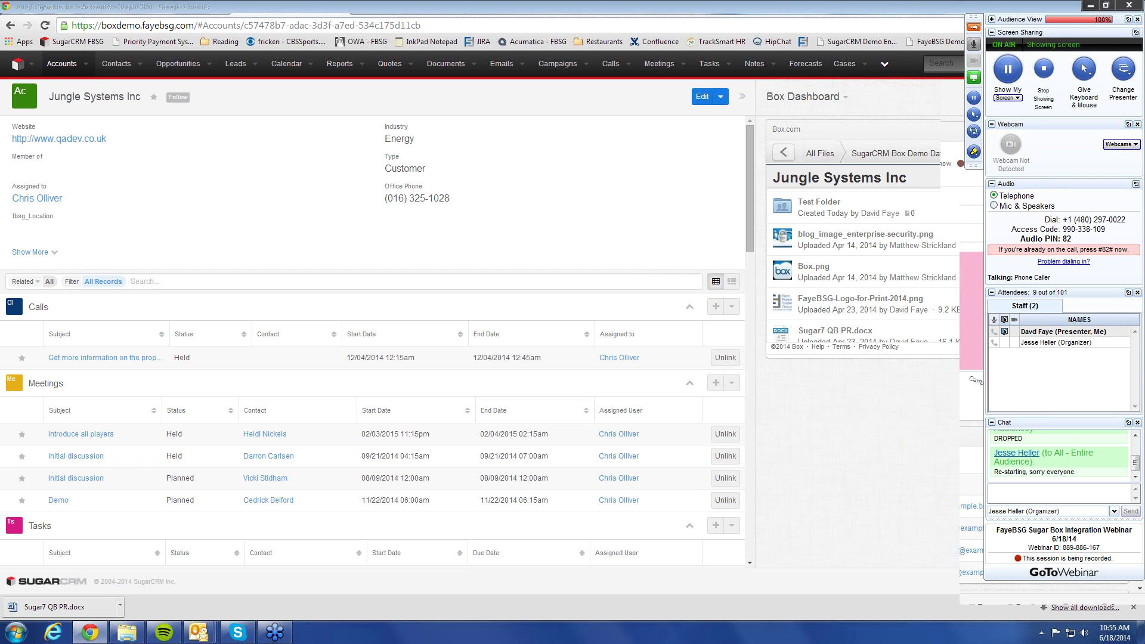